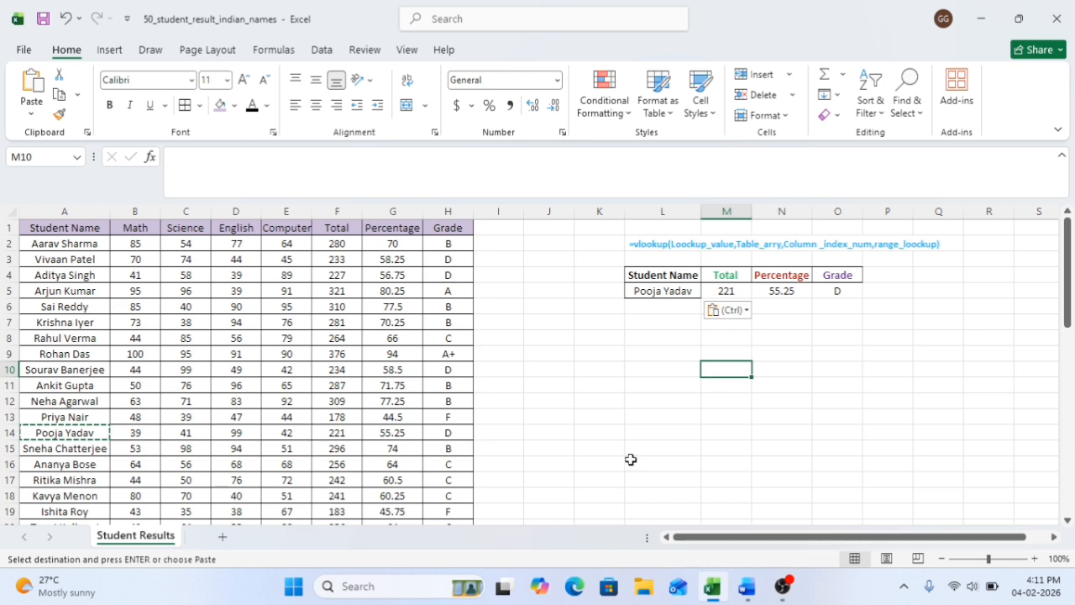
Examine the student results table, a student's record in row 4, and the VLOOKUP syntax in L2
click(596, 418)
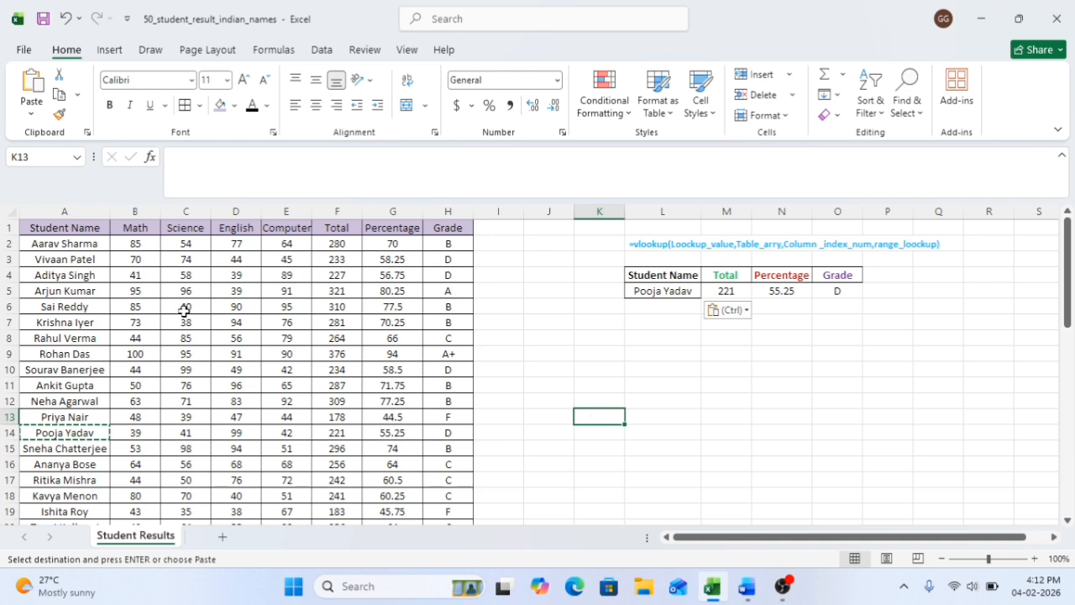
click(67, 277)
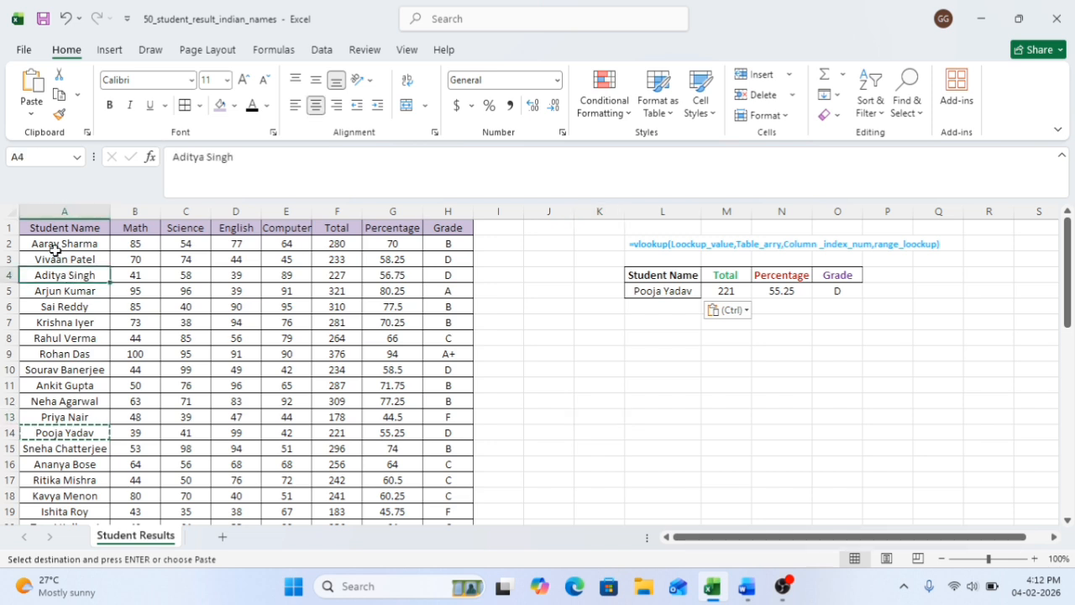
click(5, 275)
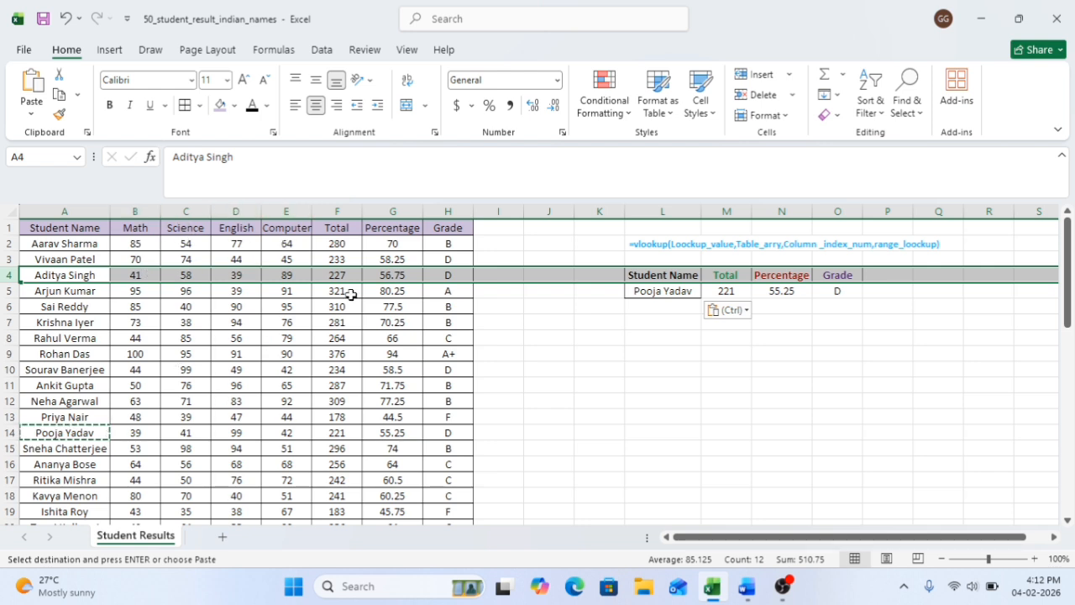
click(865, 383)
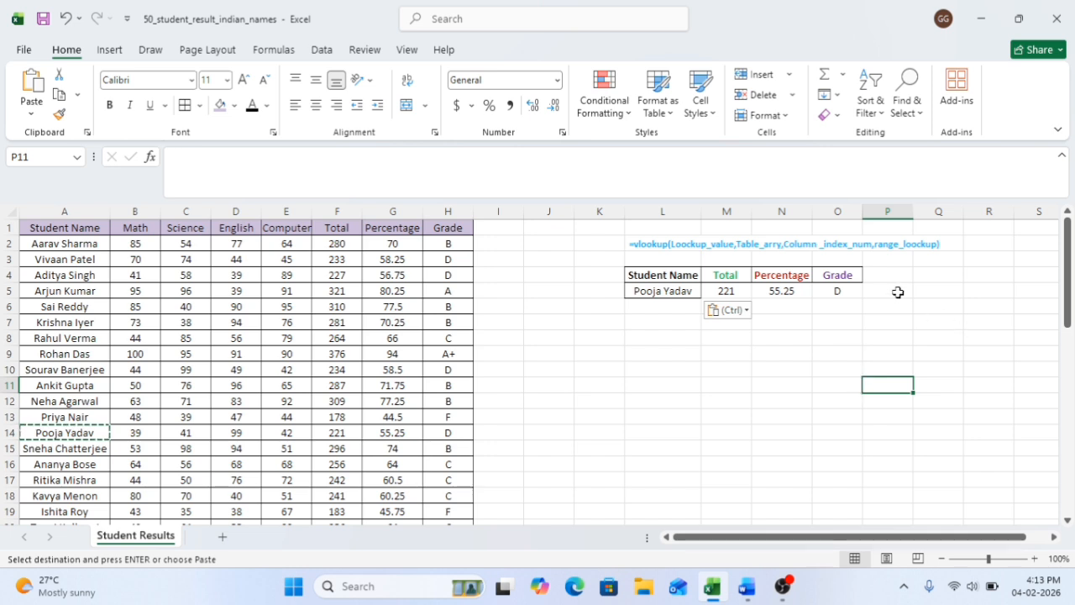
click(948, 246)
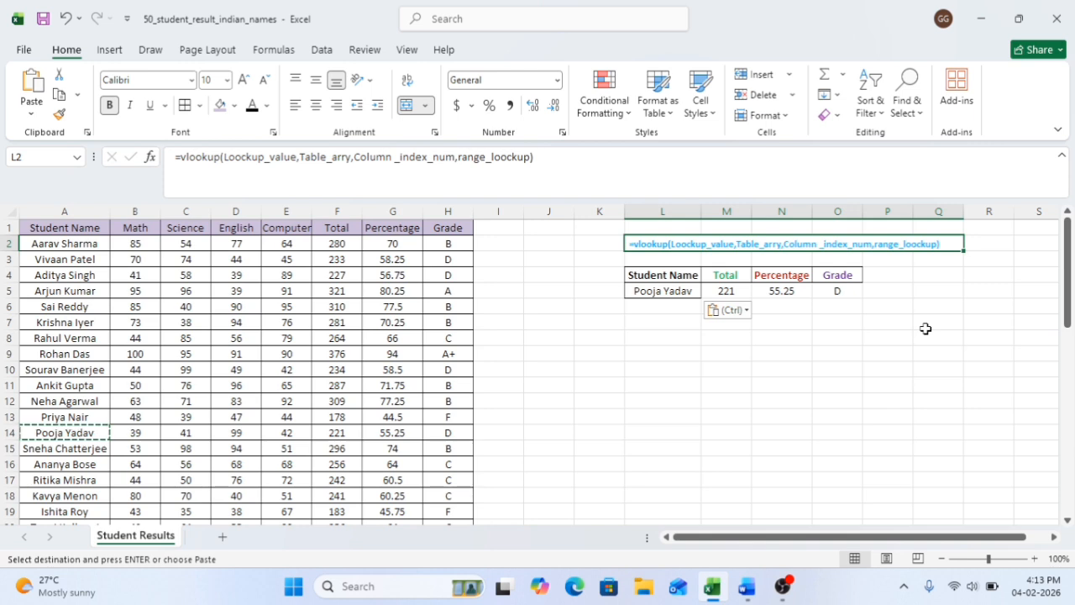
Switch between Word and Excel to compare the VLOOKUP argument explanations with the lookup name in L5
click(745, 588)
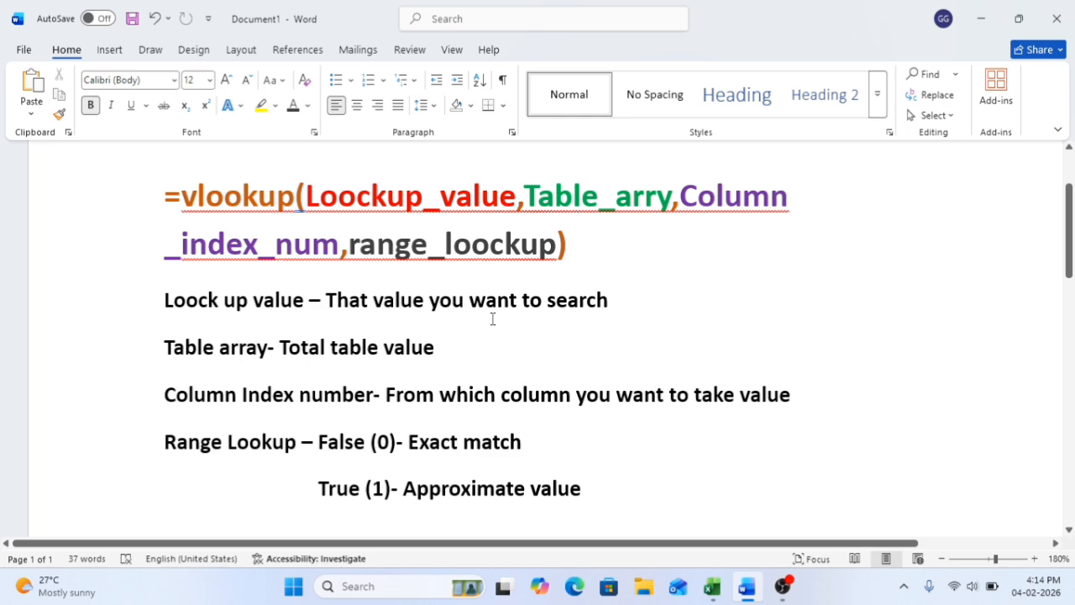
click(712, 586)
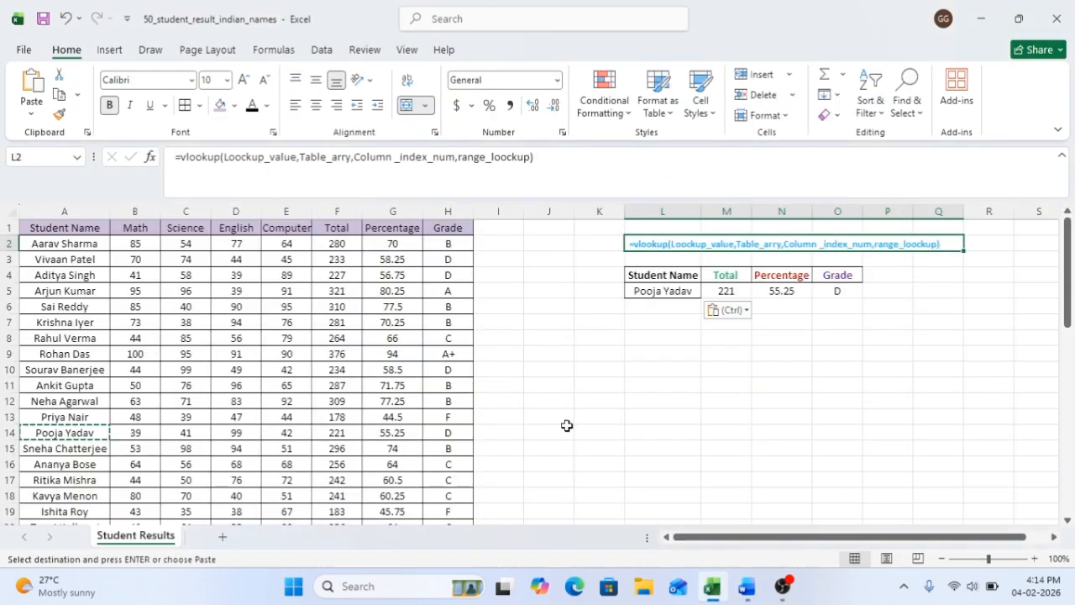
click(664, 291)
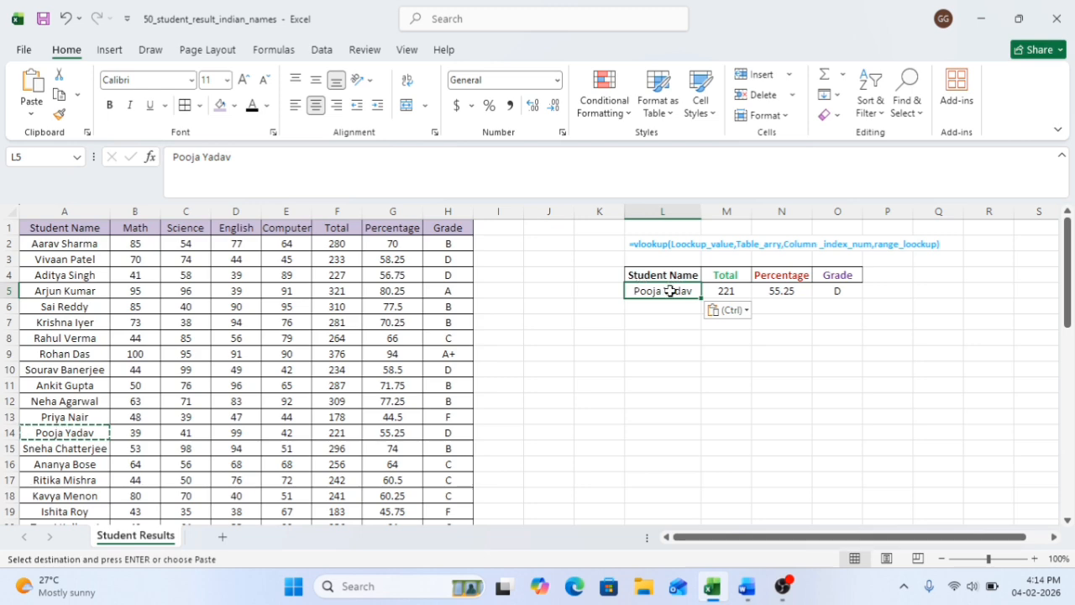
click(745, 588)
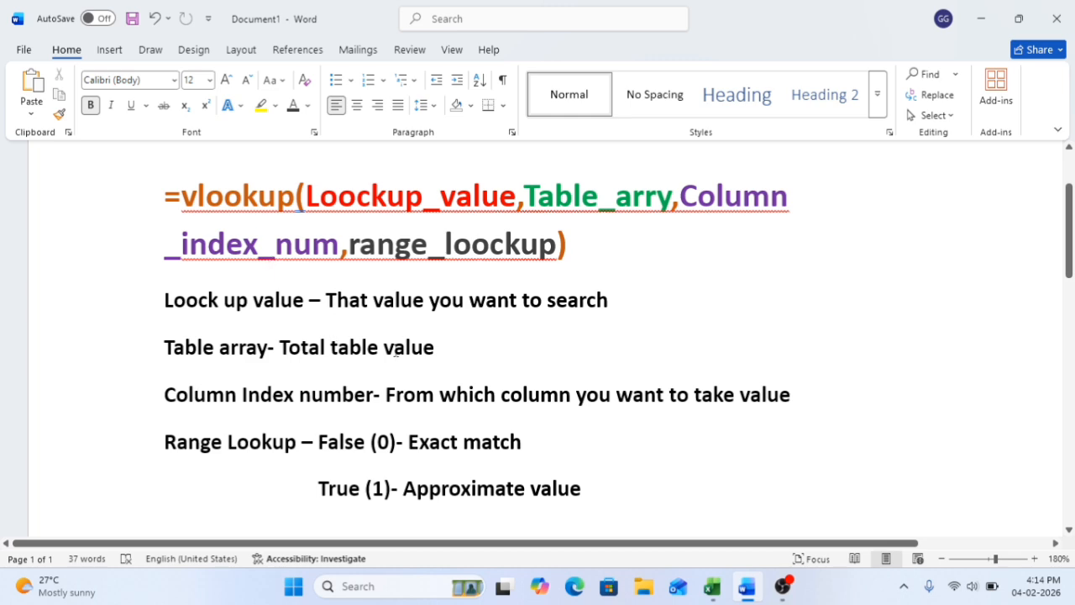
key(alt+Tab)
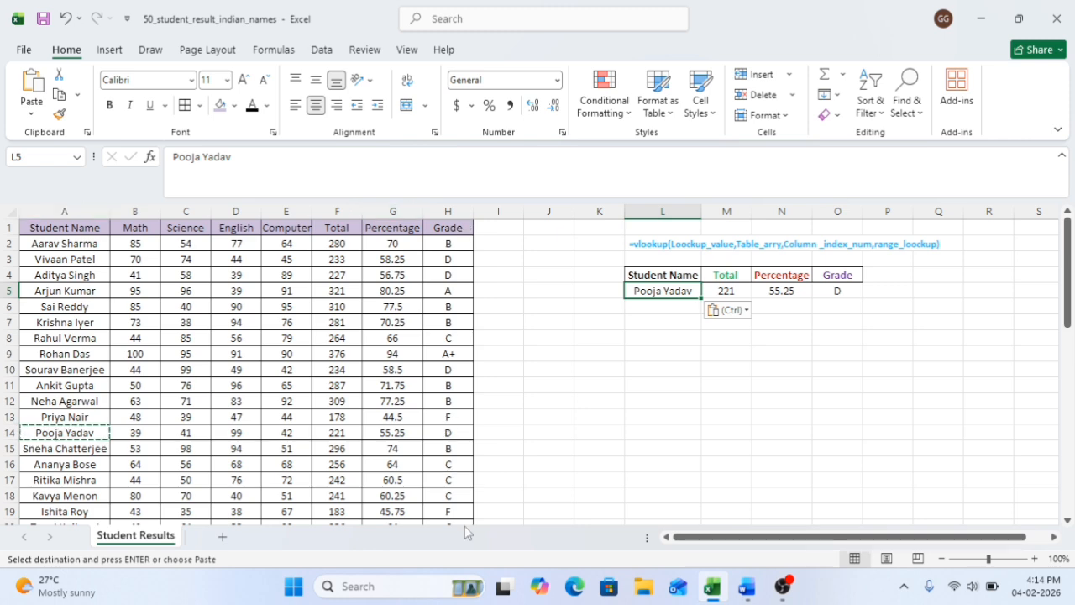
key(alt+Tab)
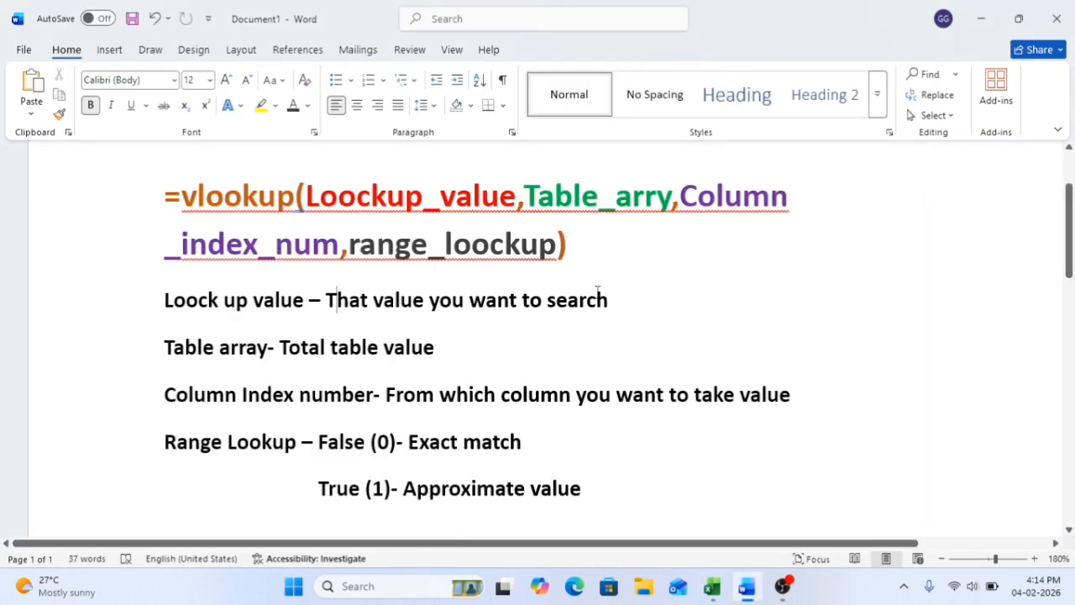
key(alt+Tab)
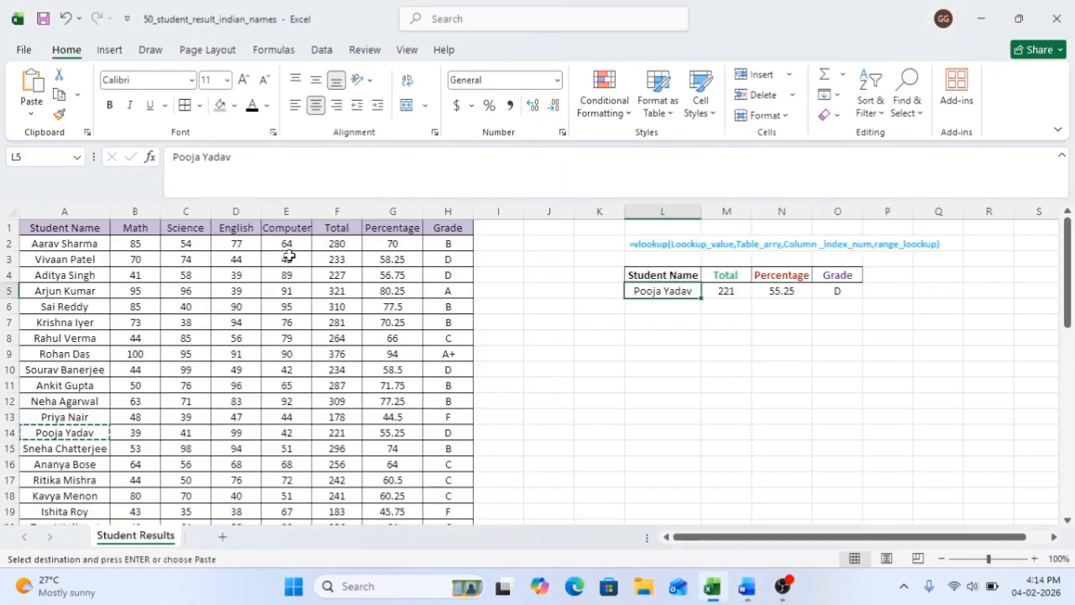
Review the lookup student's name in A14, the Total, Percentage and Grade columns, and the VLOOKUP notes in Word
click(62, 434)
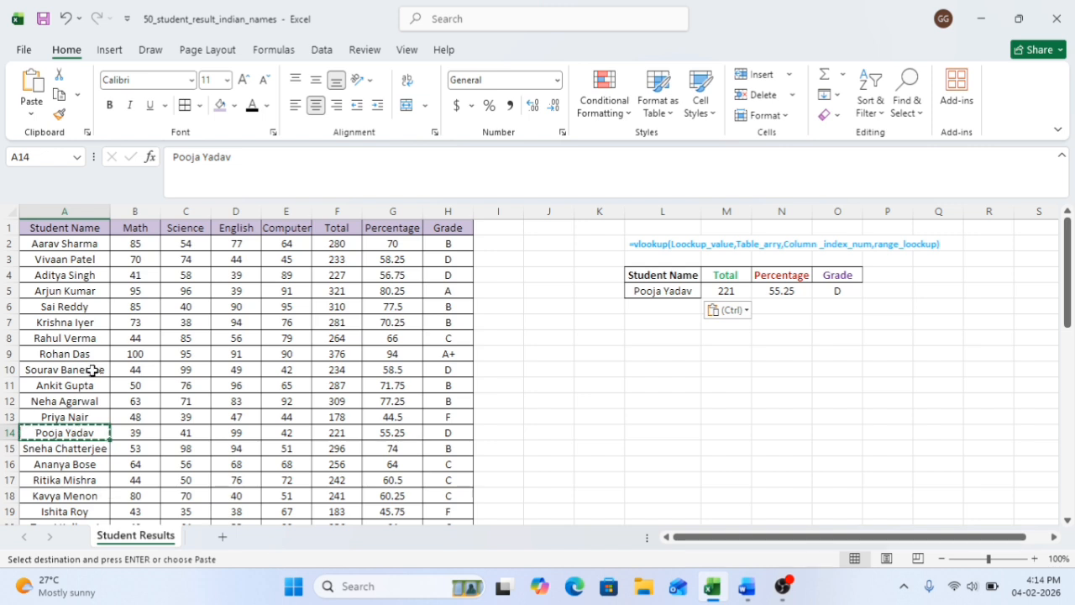
click(341, 210)
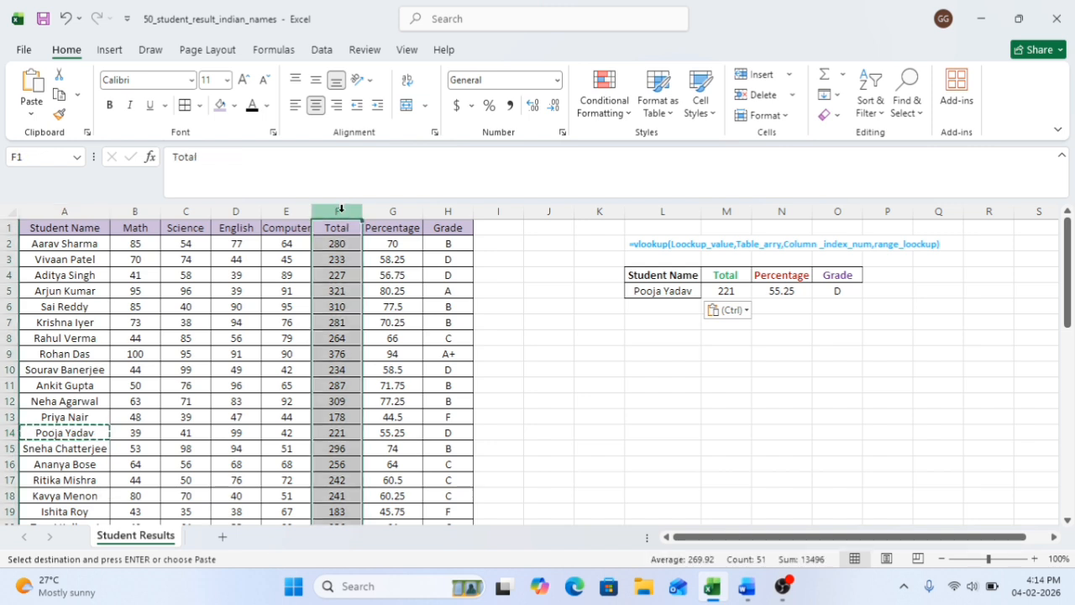
click(398, 211)
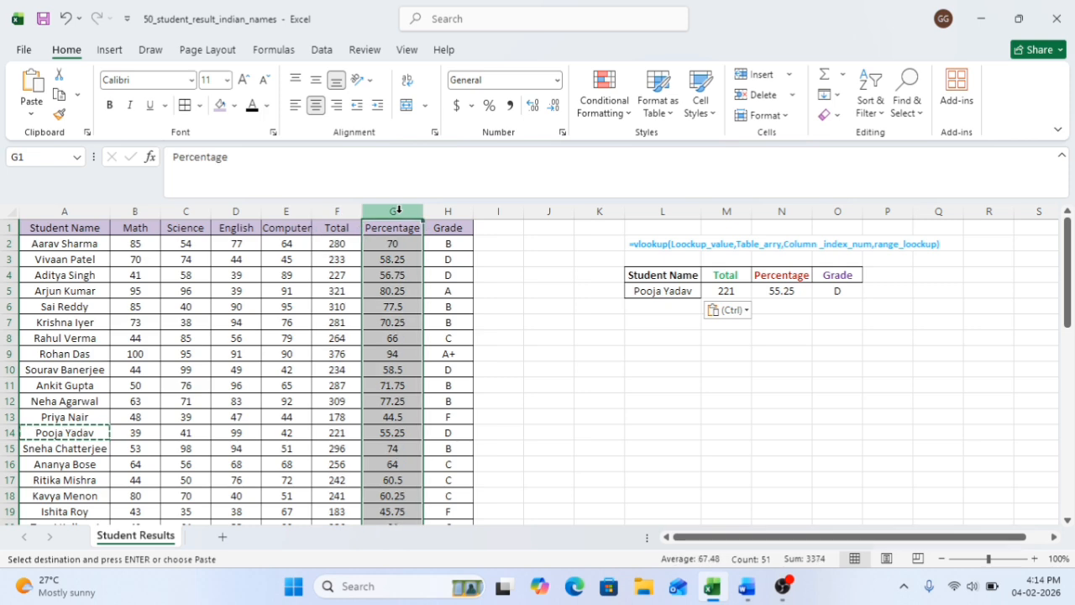
click(453, 211)
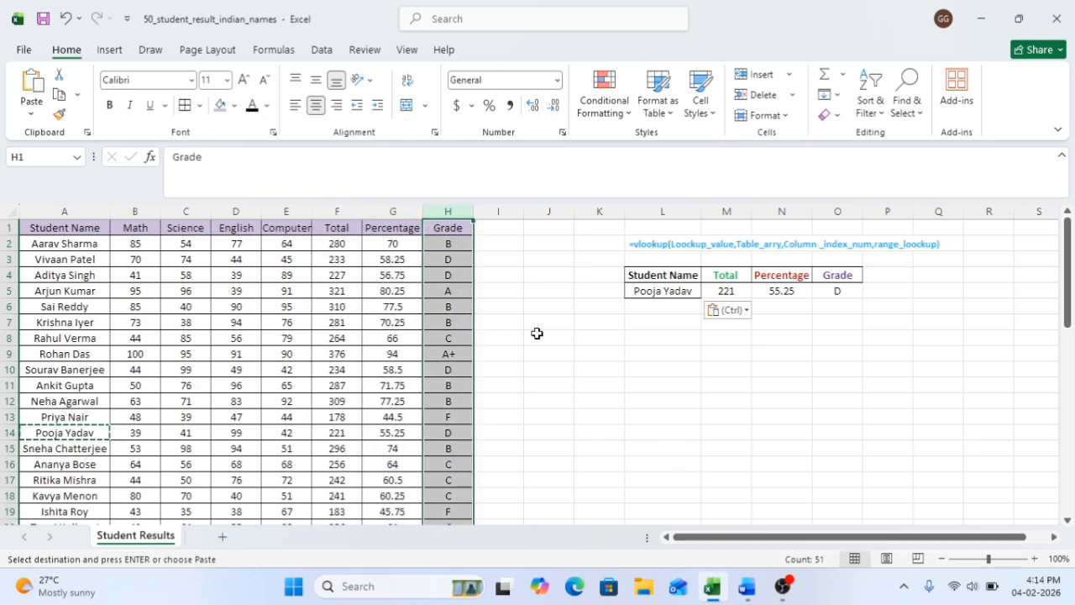
key(alt+Tab)
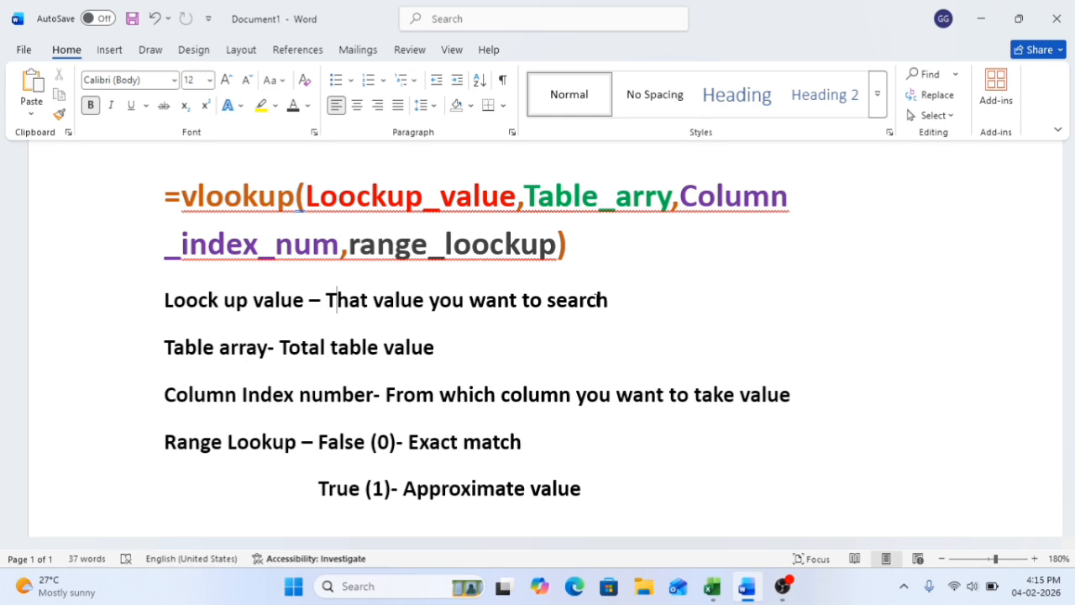
key(alt+Tab)
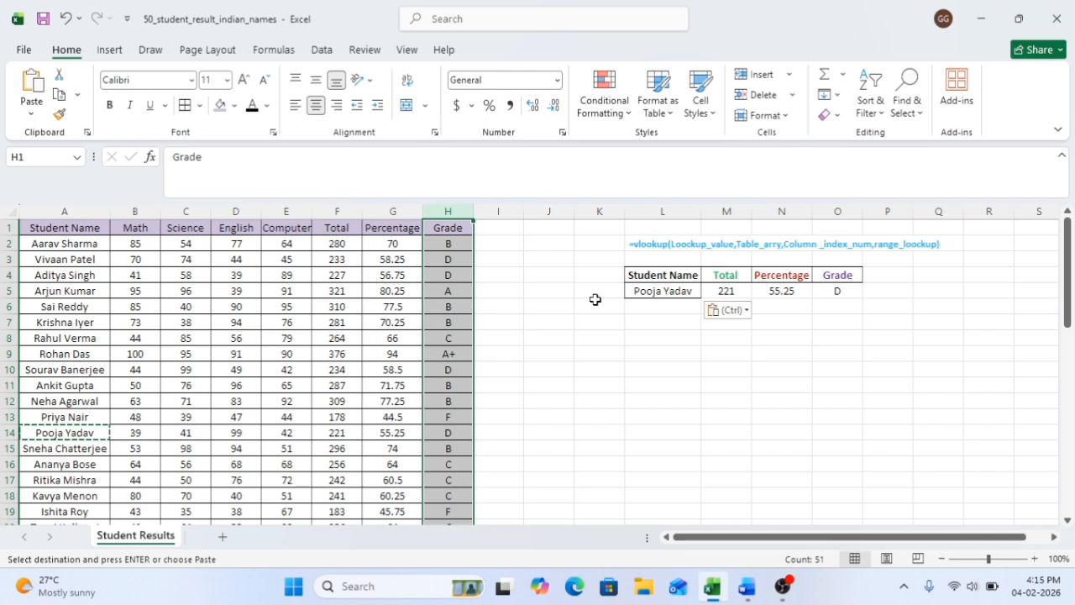
Copy the student name from A11 into the lookup cell L5 and compare the looked-up results with row 11
click(679, 288)
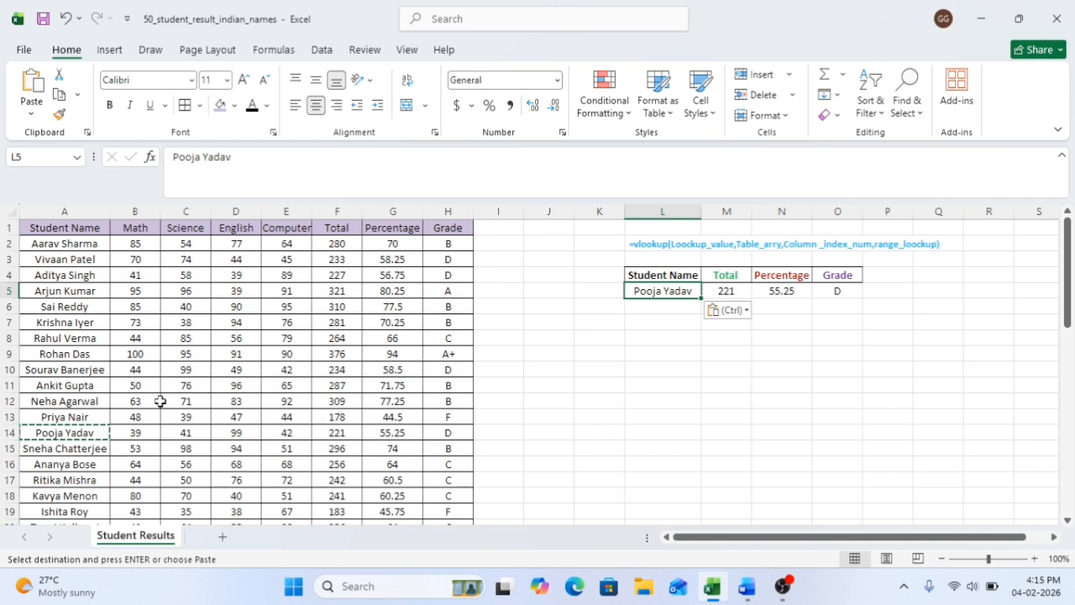
click(86, 386)
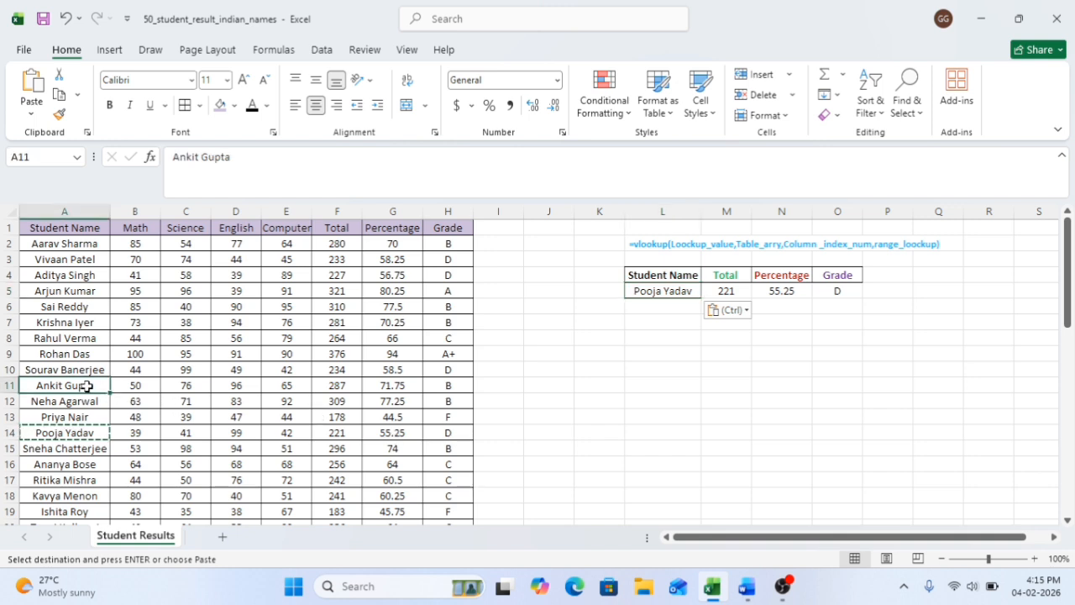
key(ctrl+c)
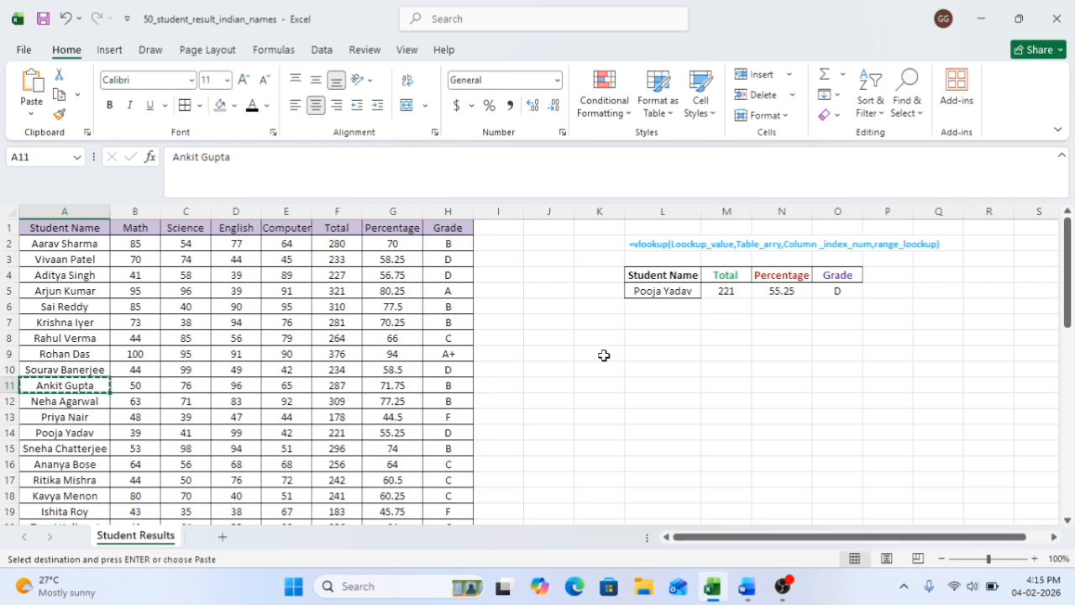
click(657, 296)
key(ctrl+v)
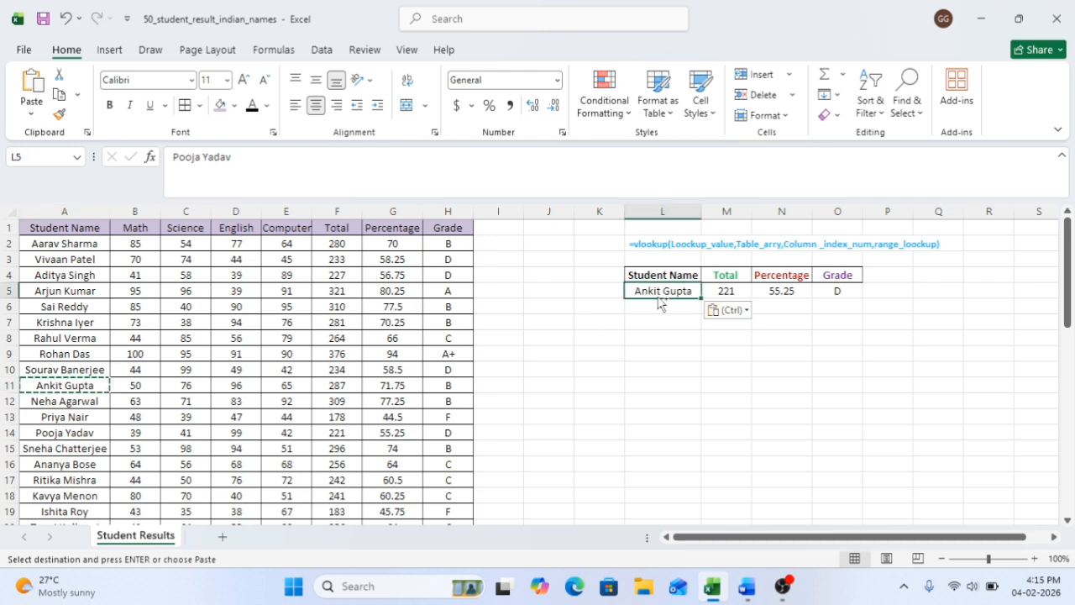
click(816, 322)
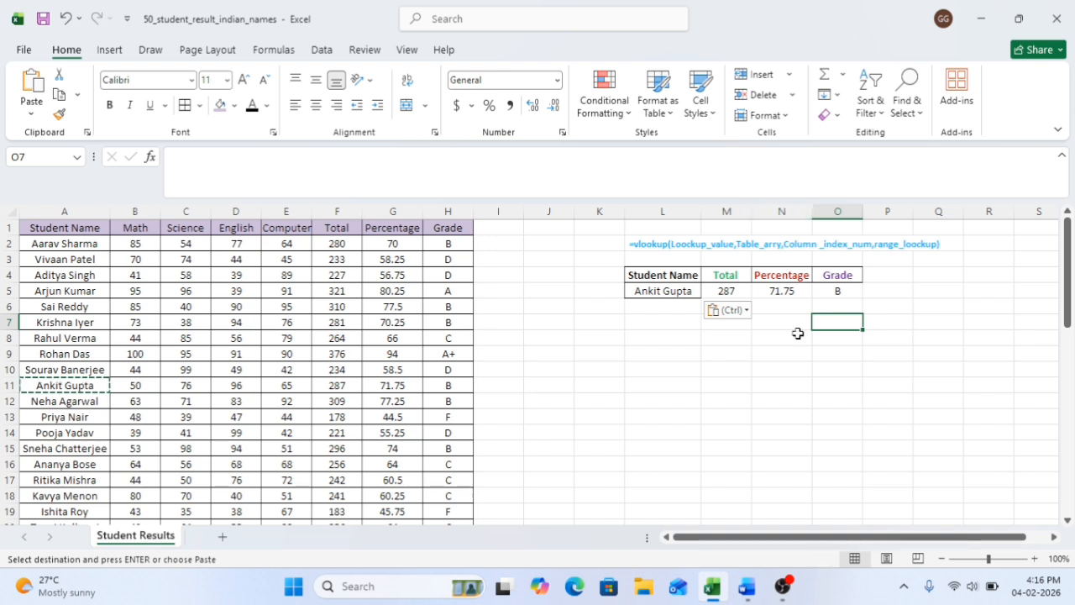
click(13, 385)
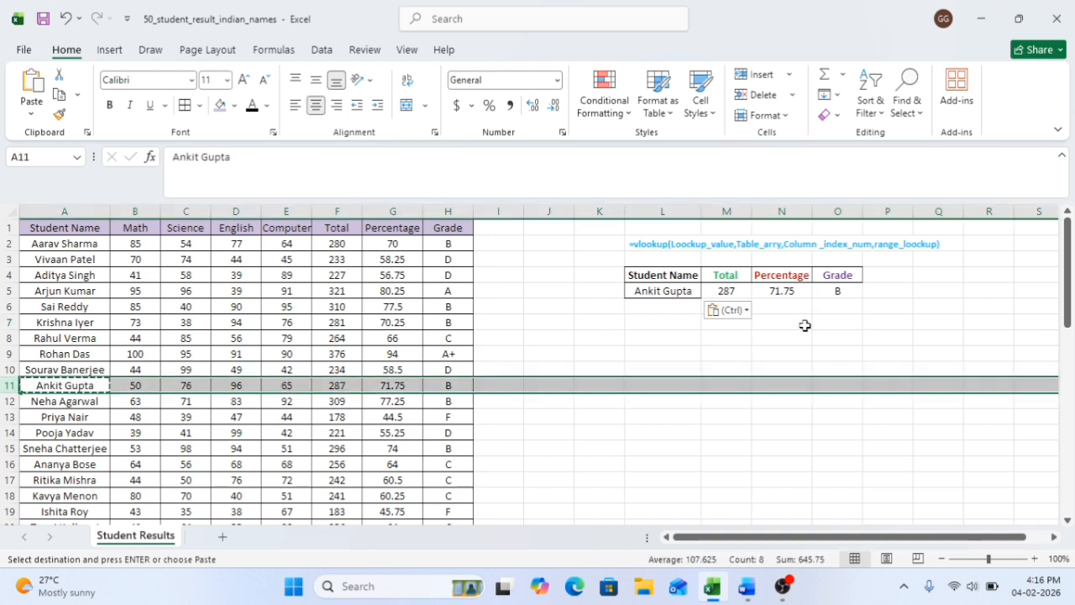
click(657, 360)
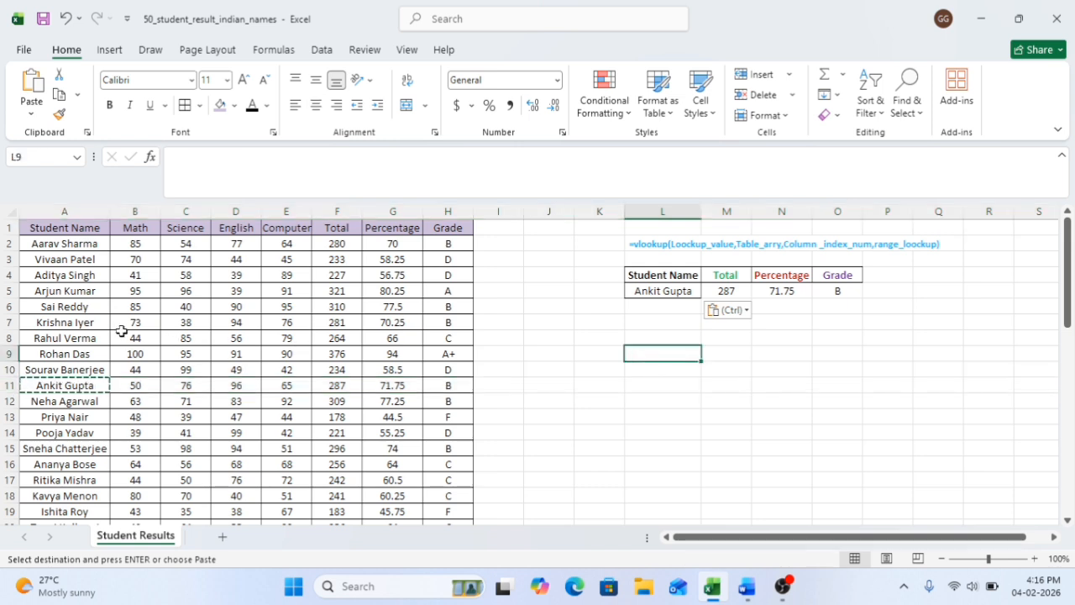
Copy the student name from A7 into the lookup cell L5 and compare the looked-up results with row 7
click(85, 322)
key(ctrl+c)
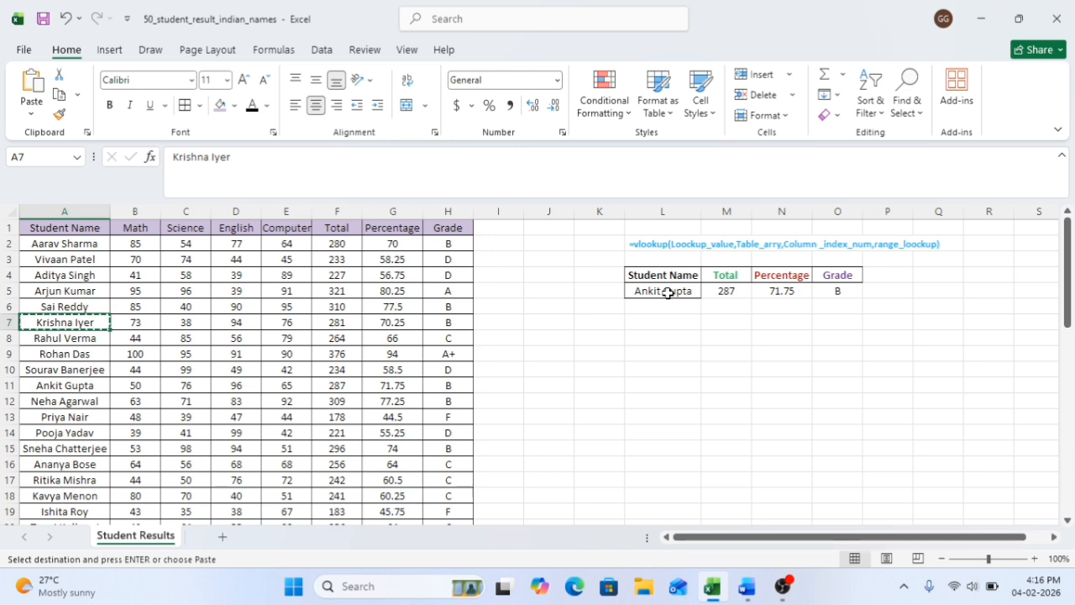
click(668, 292)
key(ctrl+v)
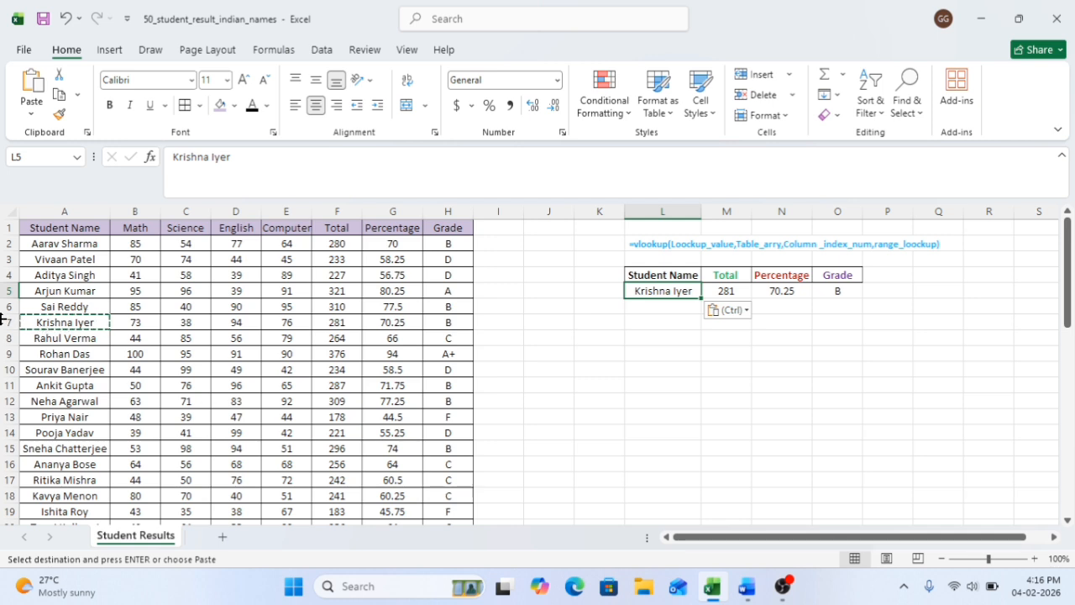
click(3, 321)
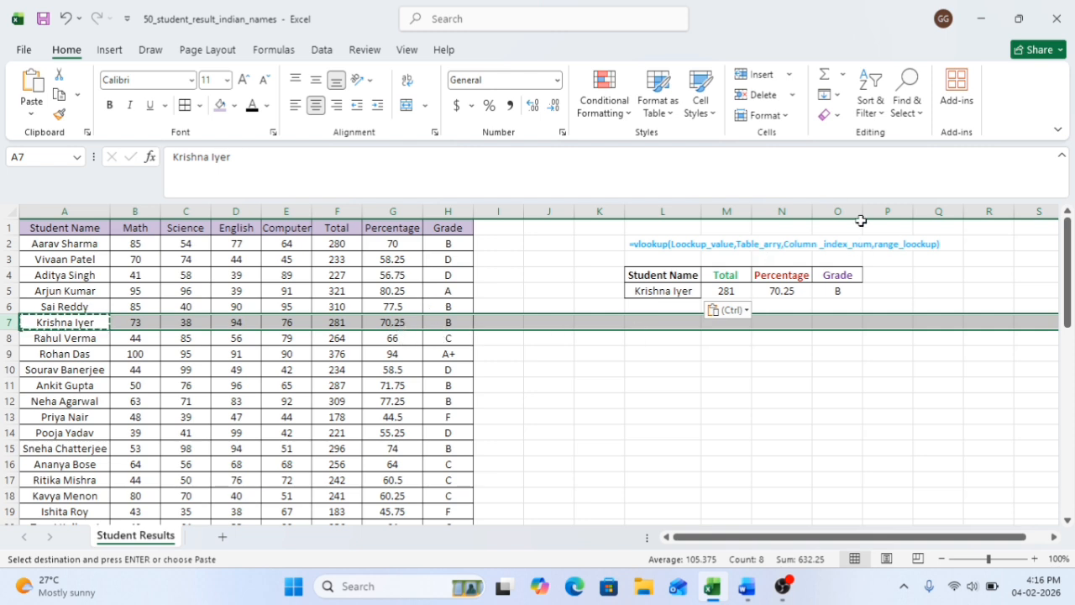
click(653, 386)
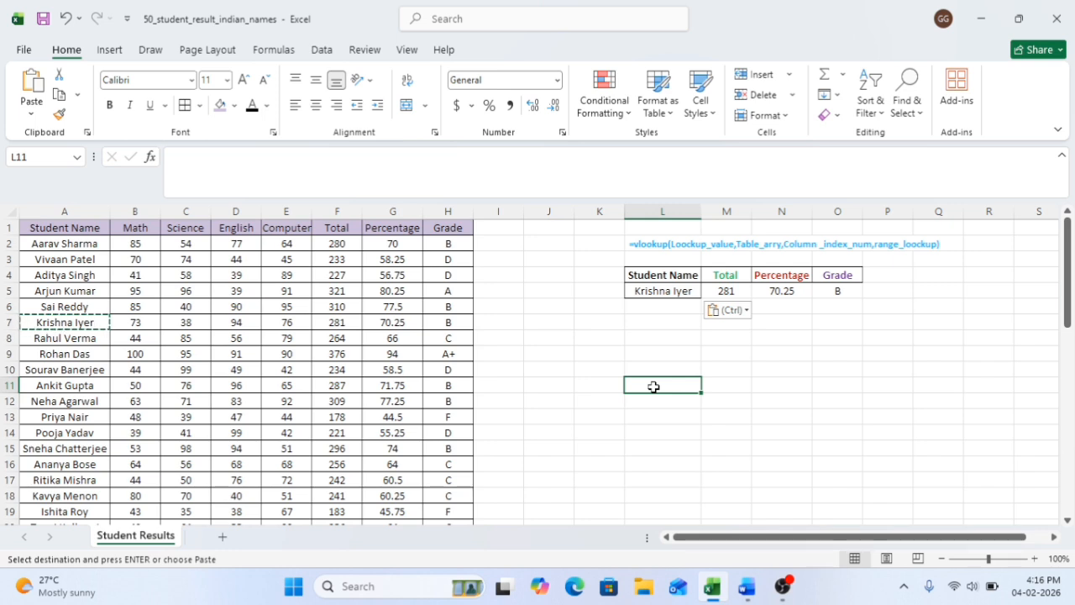
Clear the VLOOKUP formulas from the Total, Percentage and Grade cells M5, N5 and O5, and select M5
click(729, 291)
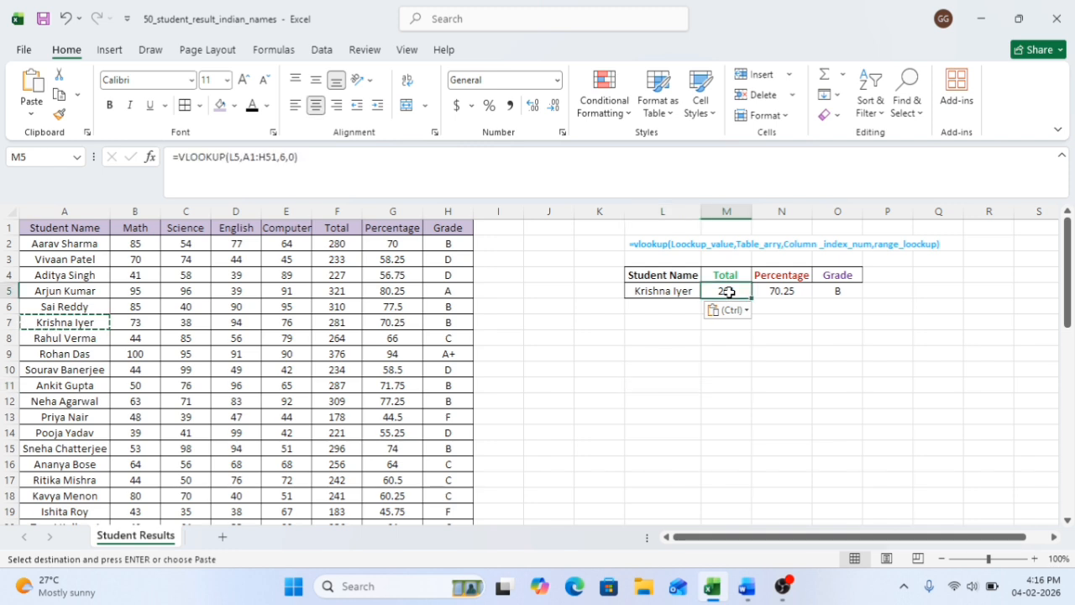
key(Delete)
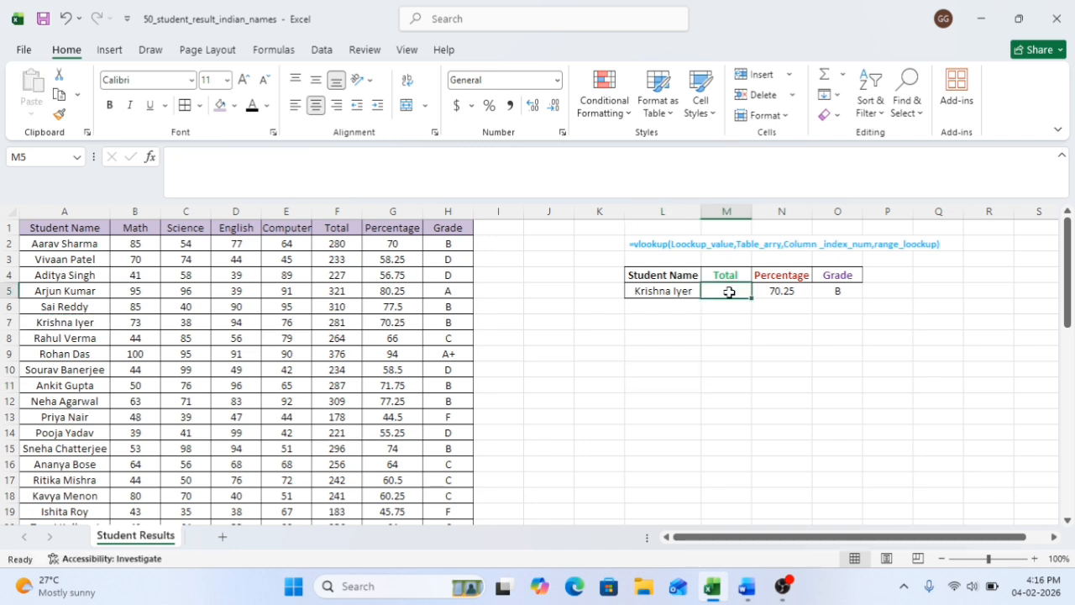
click(777, 292)
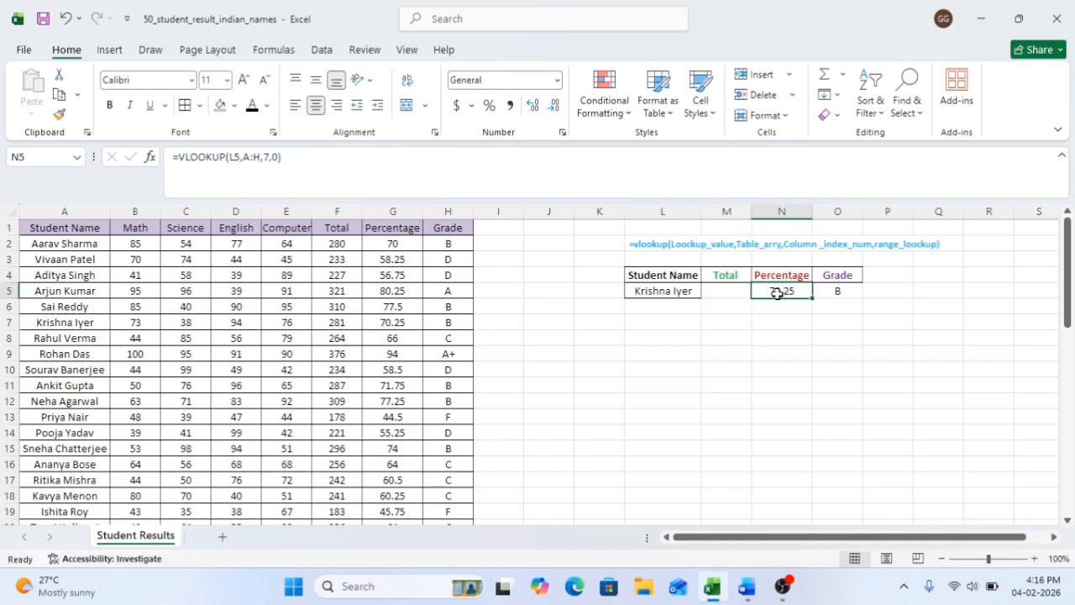
key(Delete)
click(845, 291)
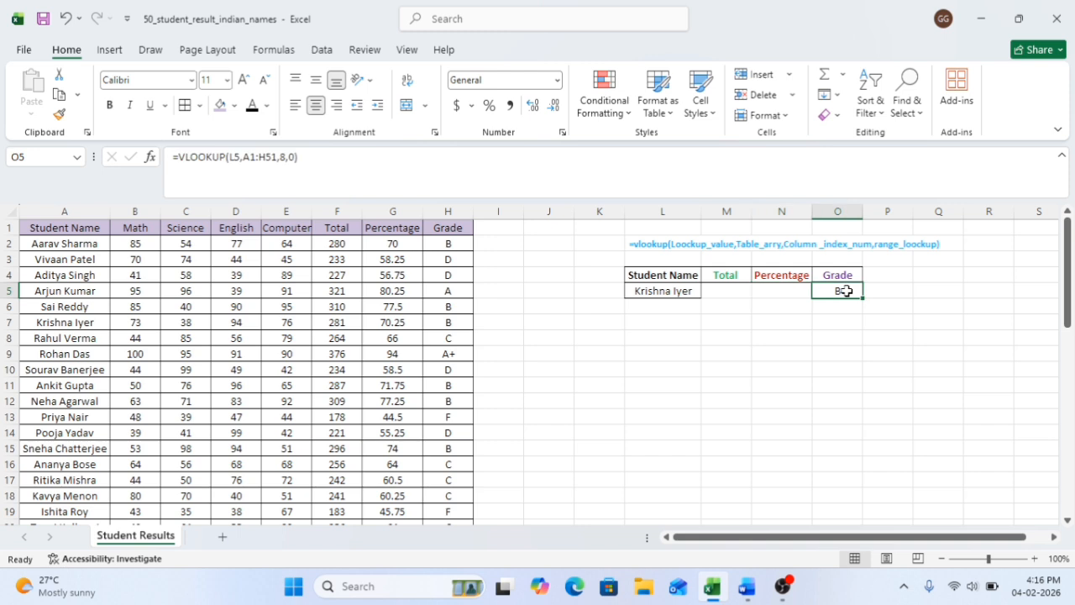
key(Delete)
click(716, 360)
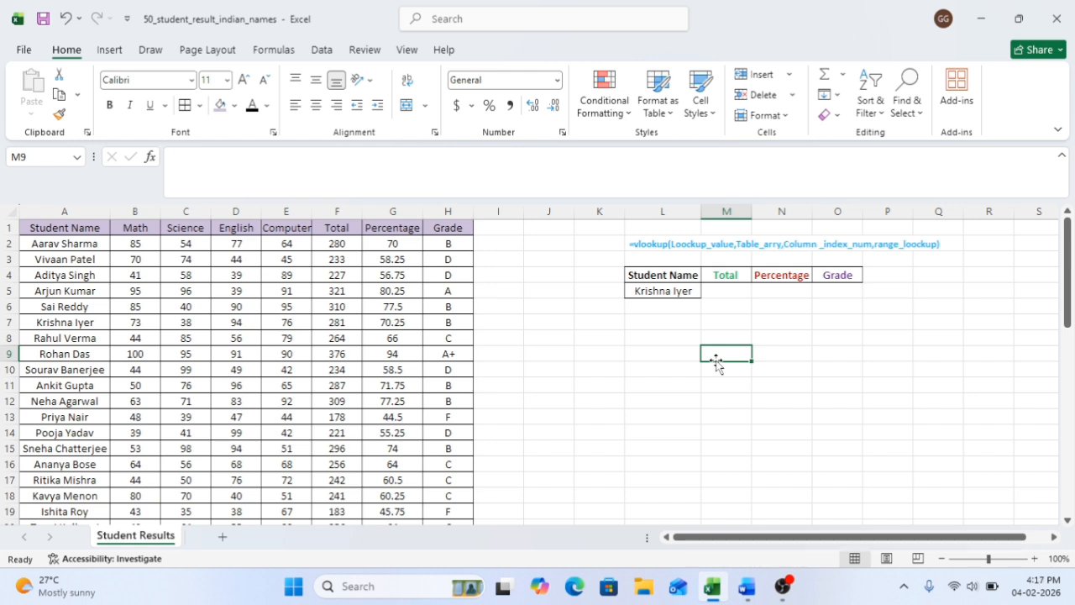
click(729, 292)
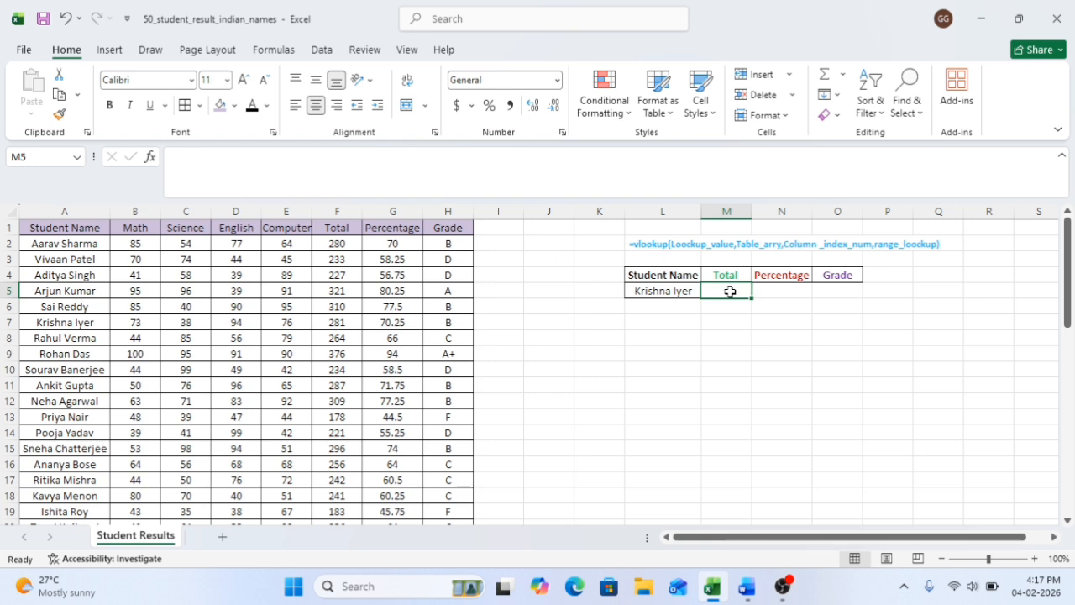
Start a VLOOKUP formula in the Total cell M5 with L5 as lookup value and A1:H51 as table array
text(=vl)
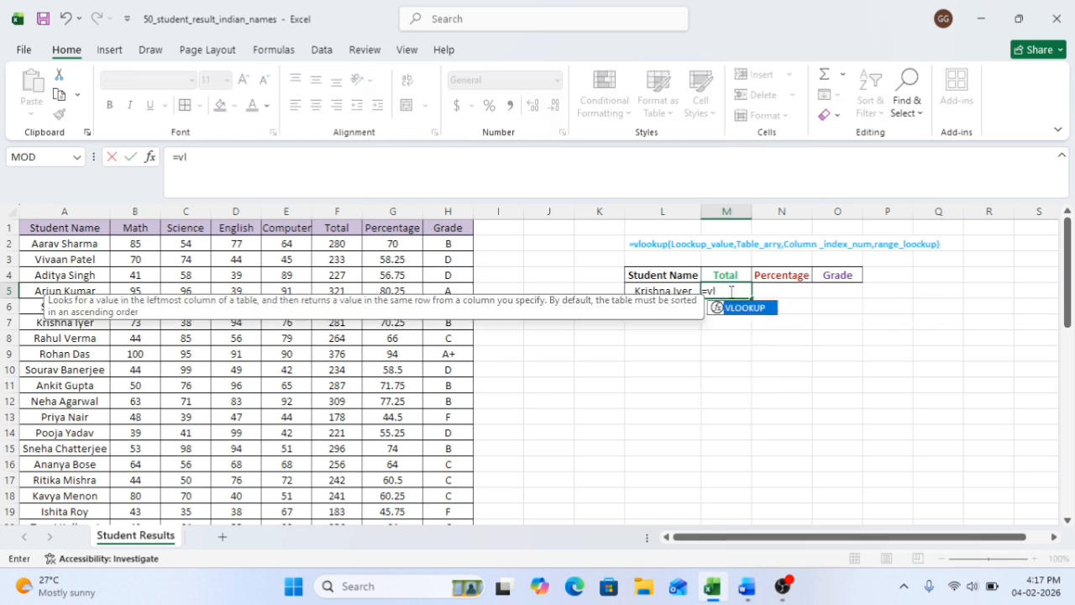
key(Tab)
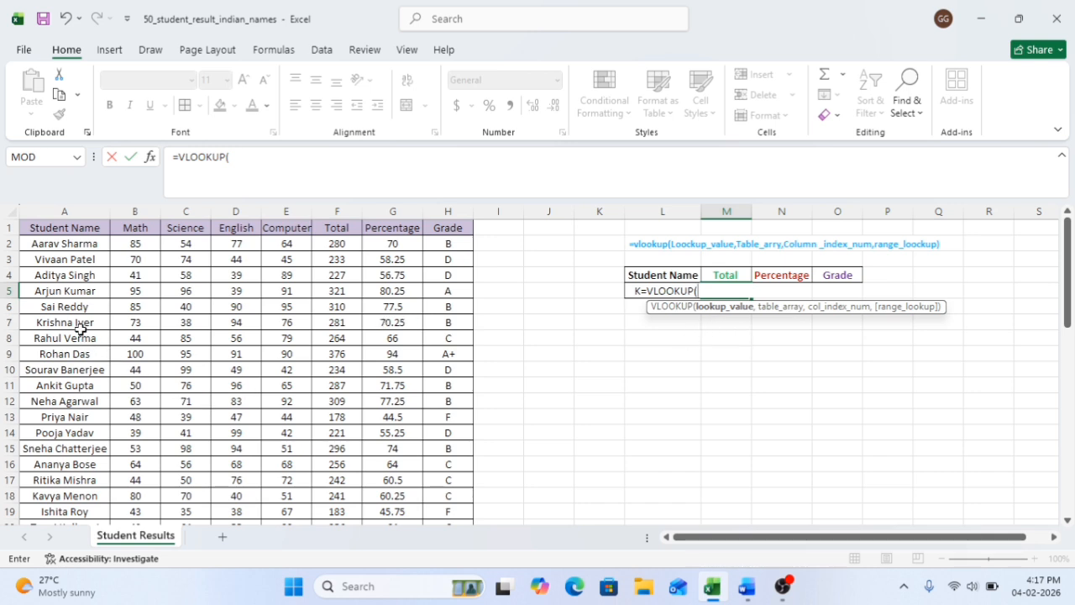
click(636, 289)
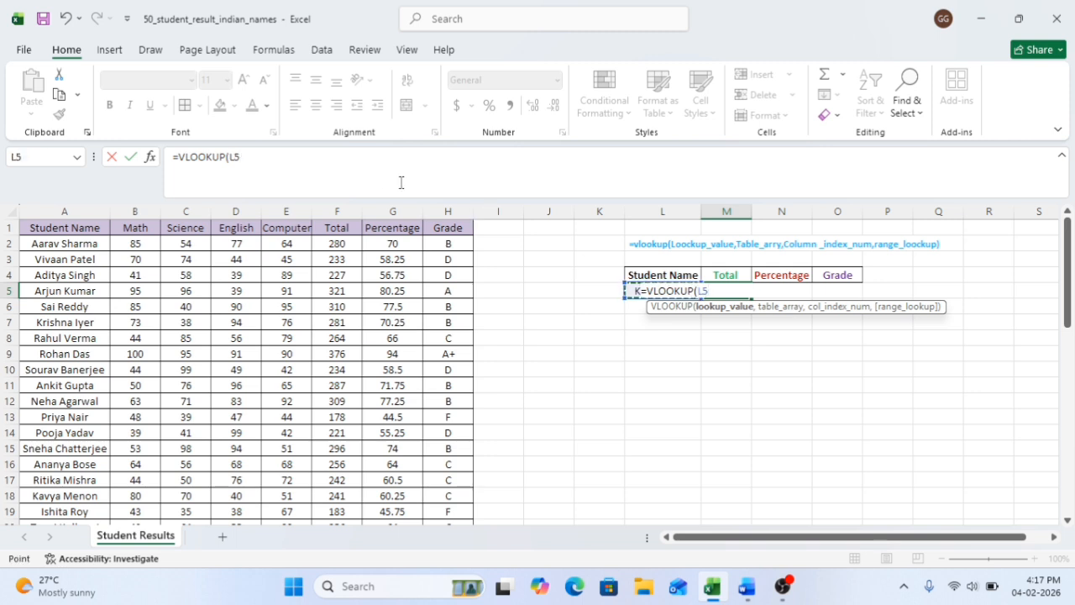
click(296, 156)
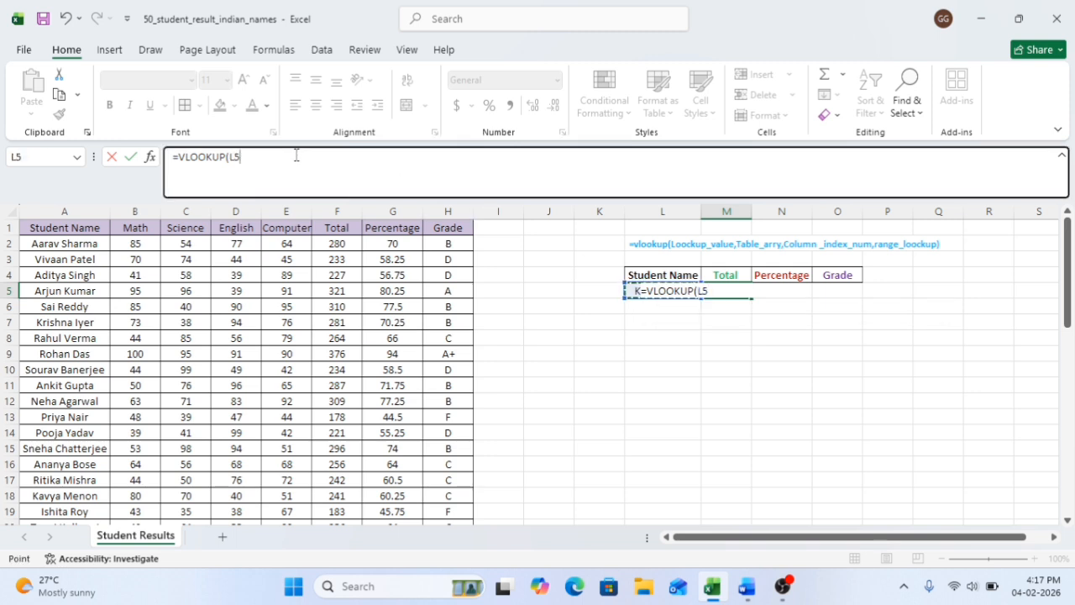
text(,)
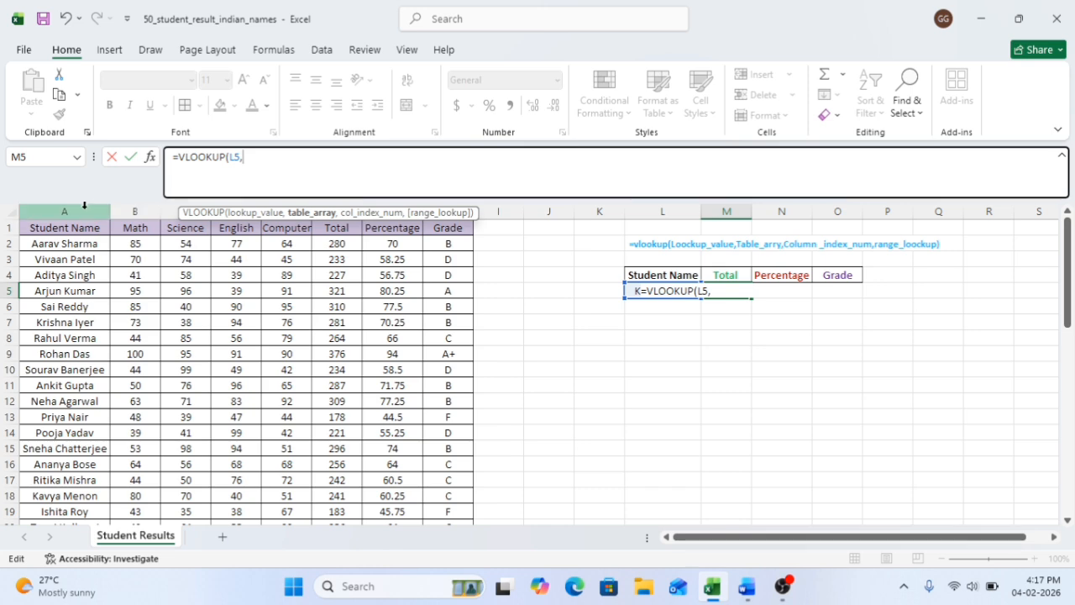
drag(52, 227, 448, 243)
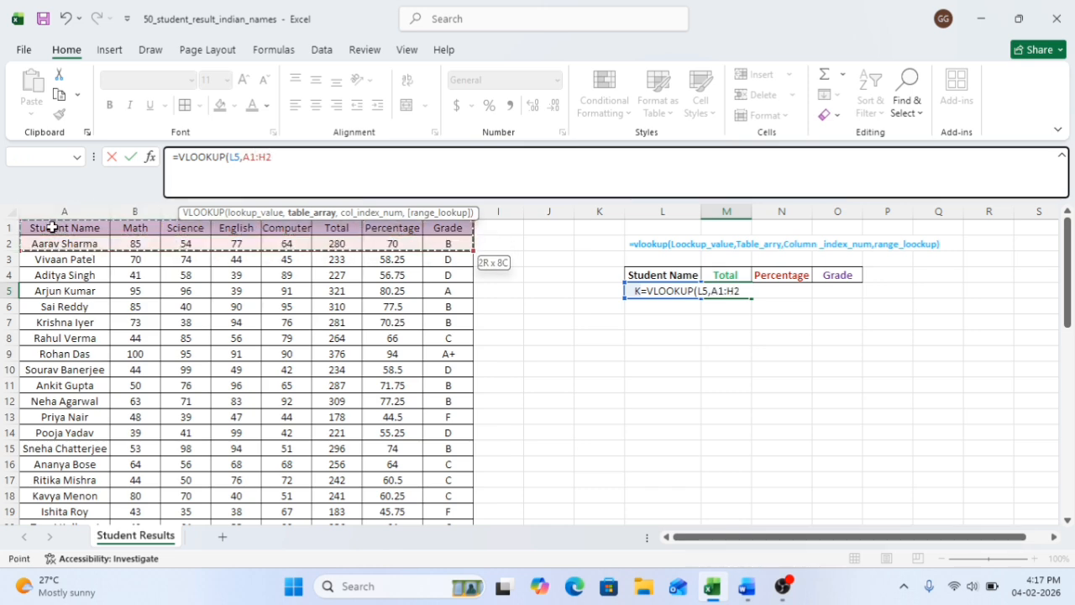
key(ctrl+shift+Down)
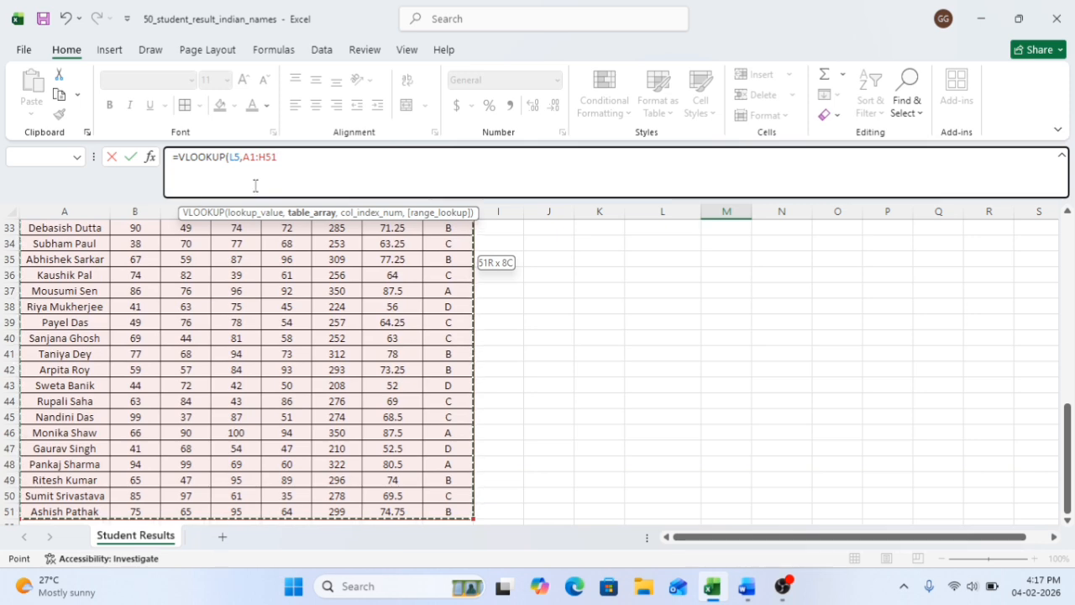
text(,)
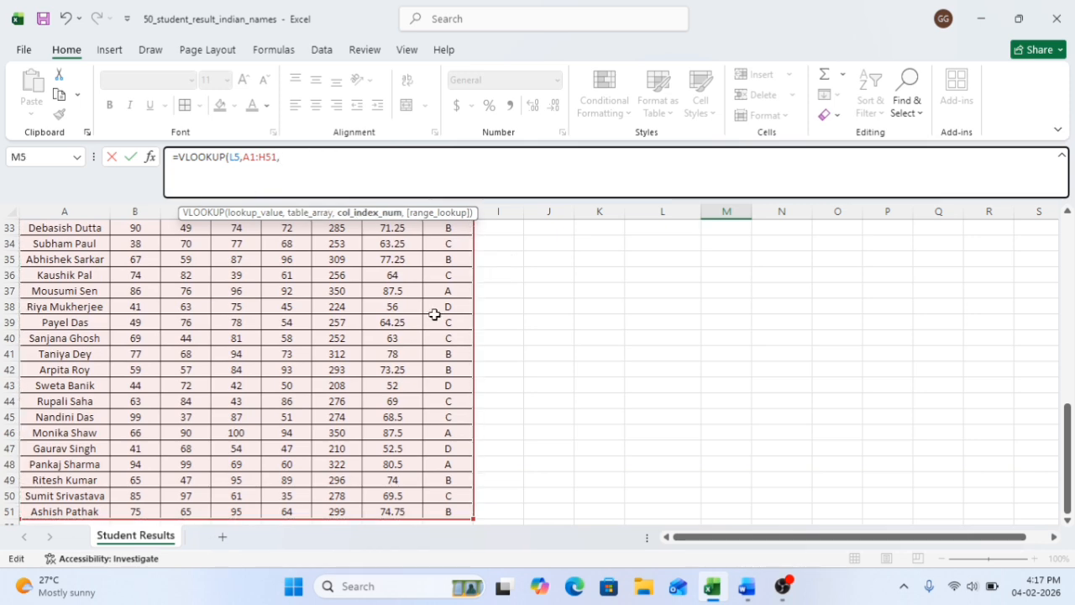
Complete the Total formula in M5 with column index 6 and range lookup 0, and compare the result with row 7
scroll(435, 314, up, 10)
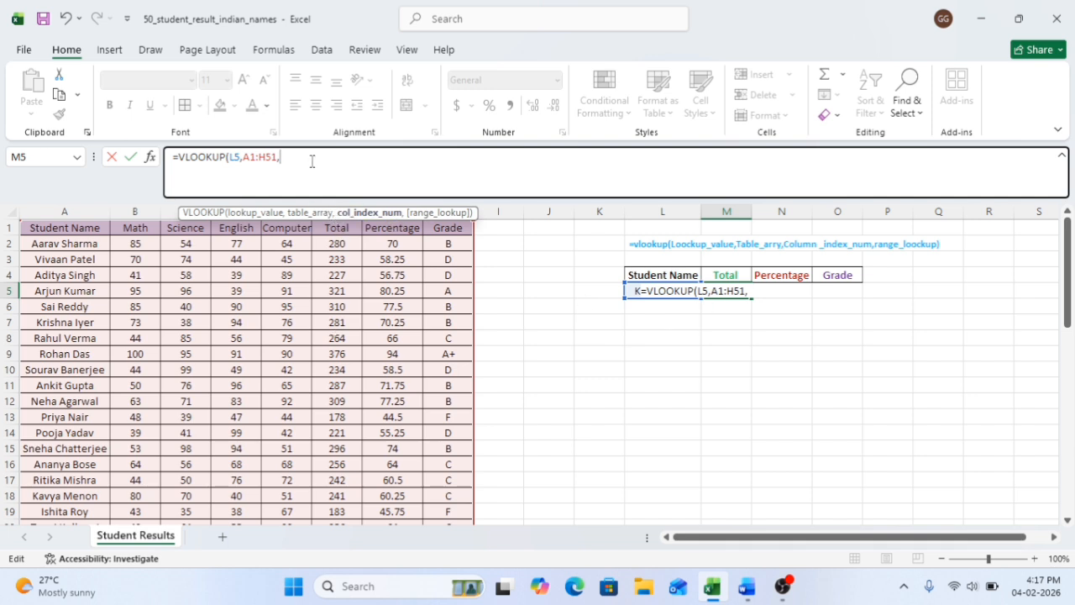
text(6,)
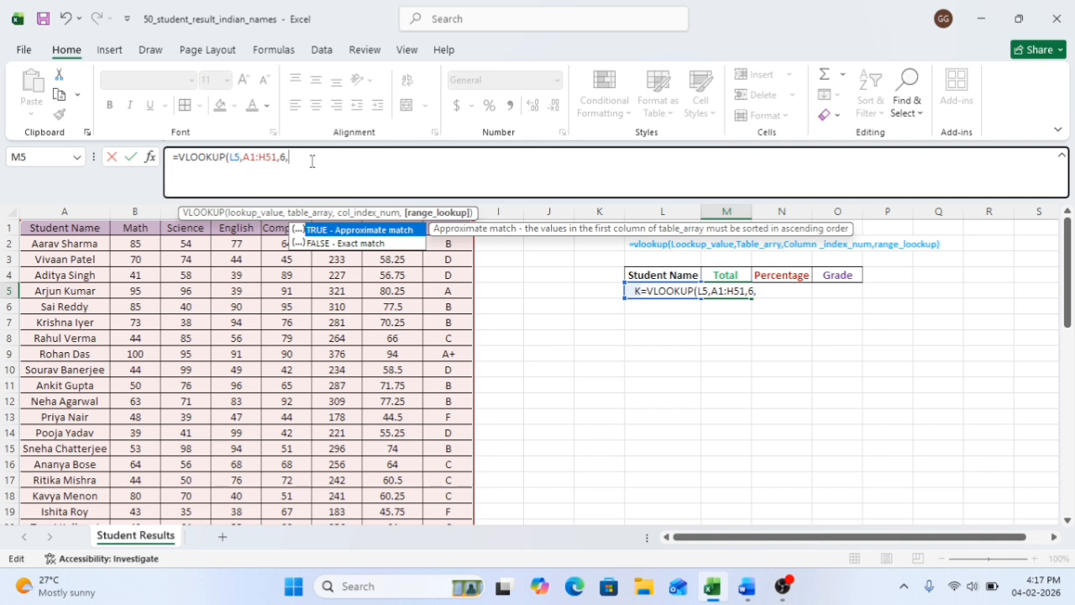
text(0)
key(BackSpace)
text(1)
key(BackSpace)
text(0))
key(Return)
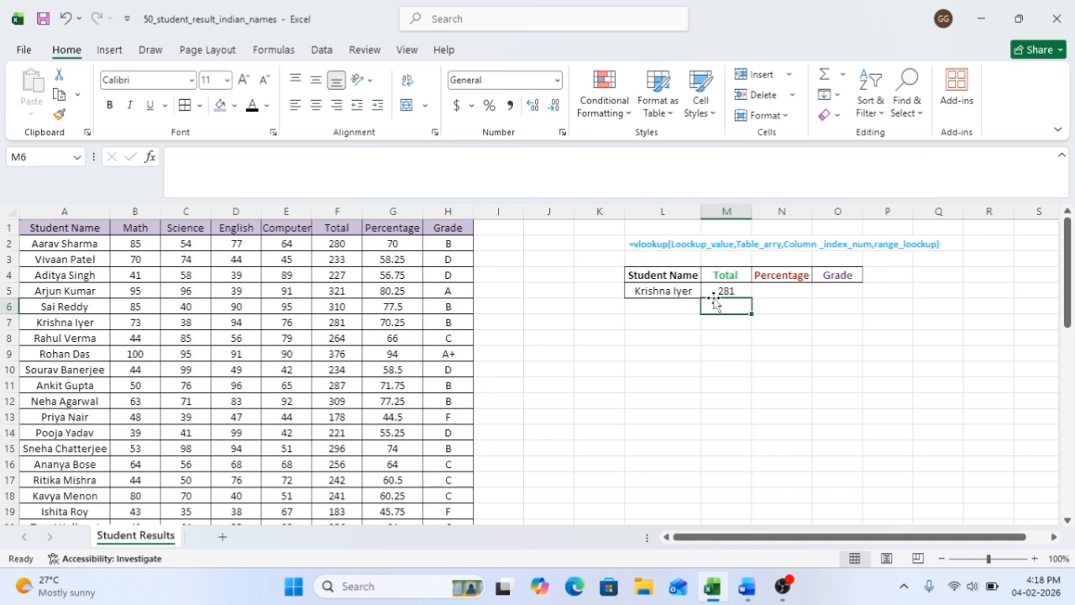
click(5, 321)
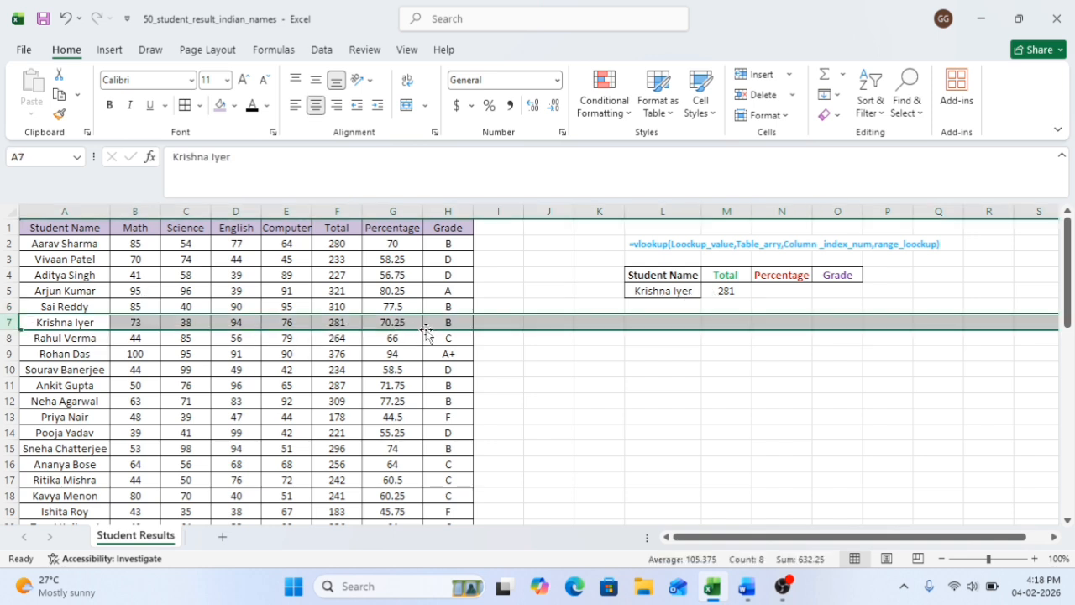
Start a VLOOKUP formula in the Percentage cell N5 using lookup value L5 and table array A1:H51
click(772, 292)
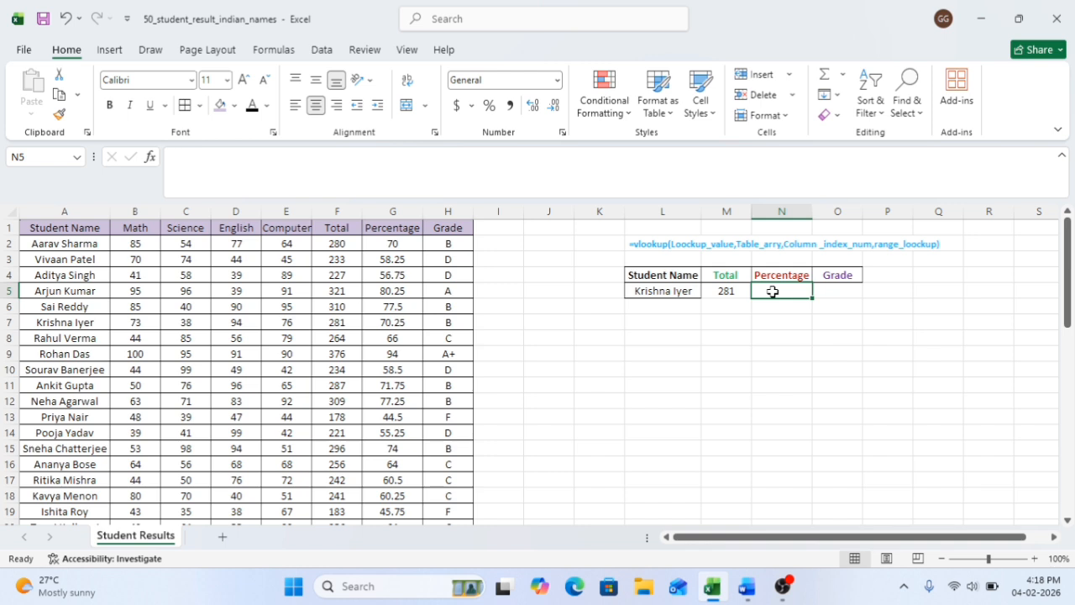
text(=)
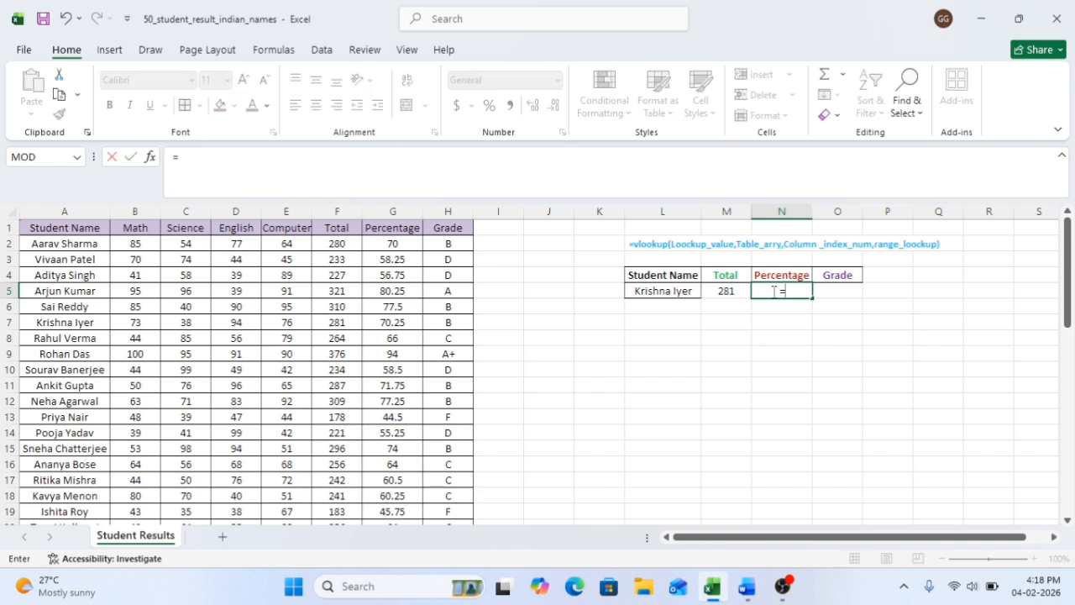
text(vl)
key(Tab)
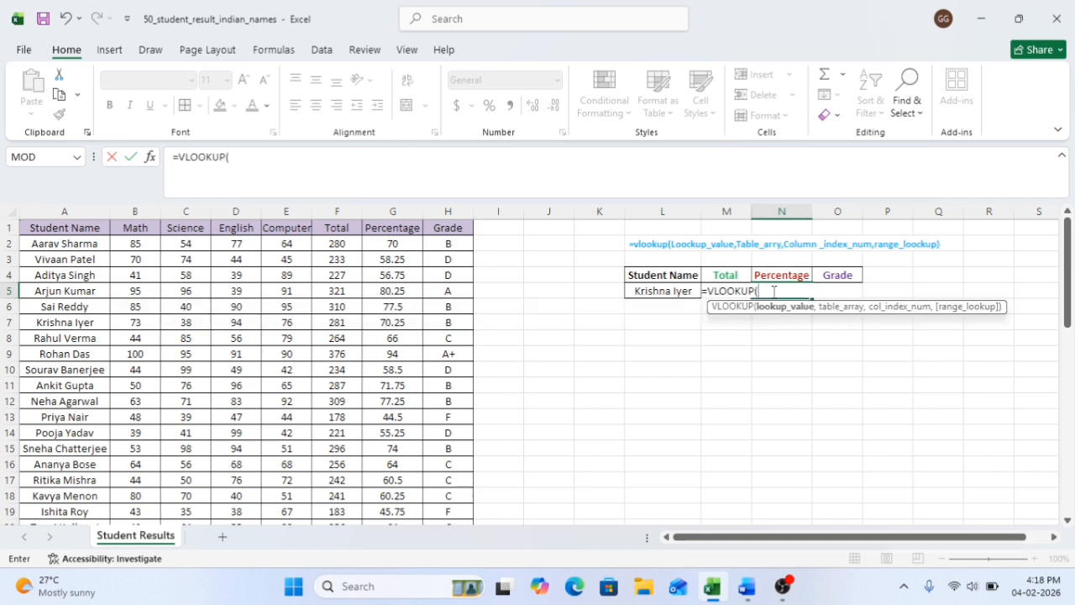
click(667, 291)
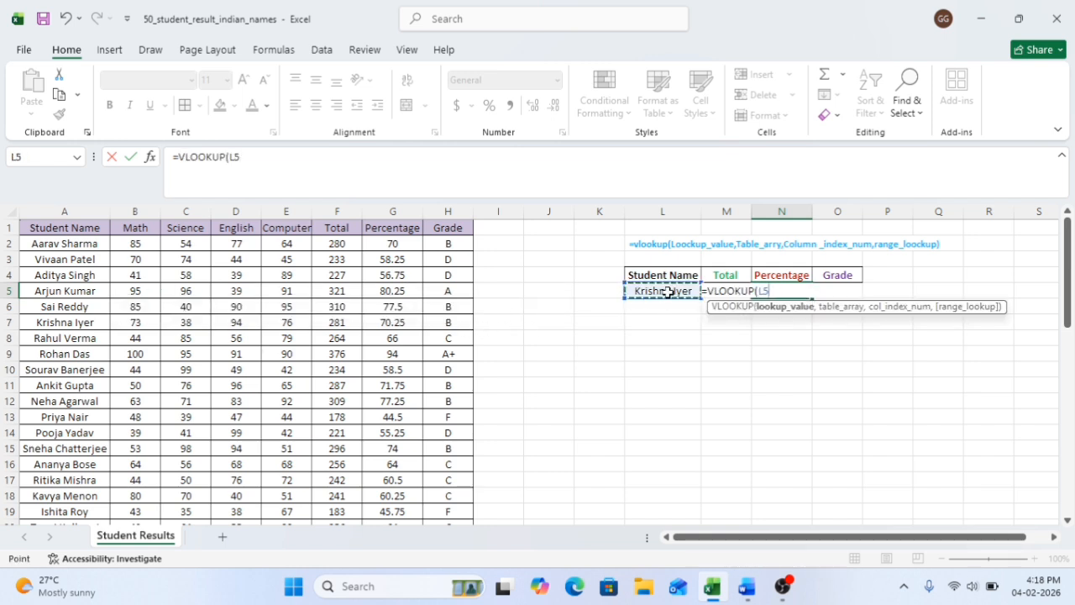
click(329, 160)
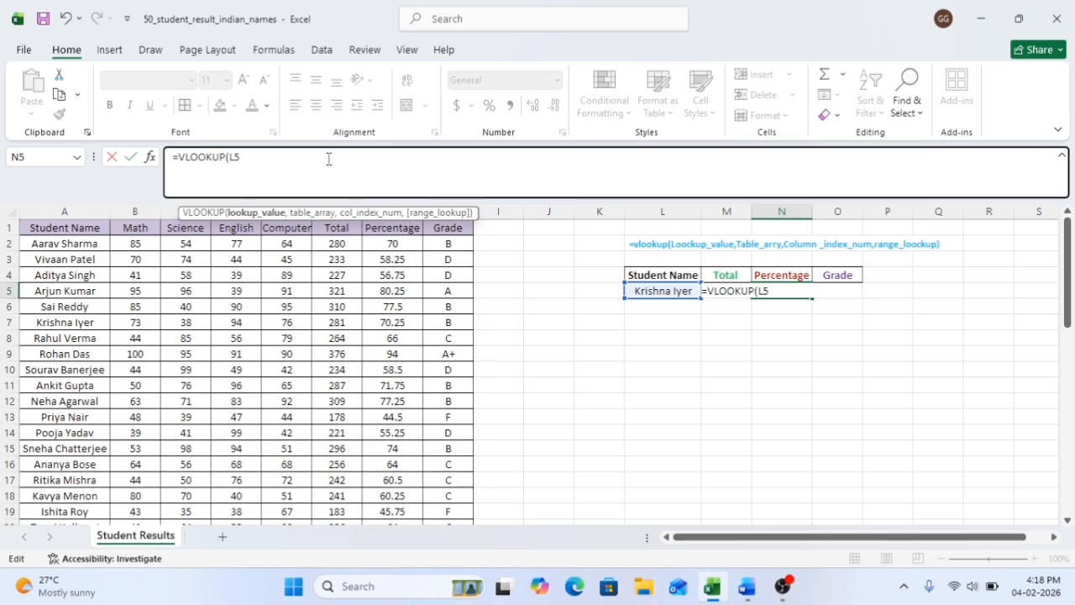
text(,)
click(49, 228)
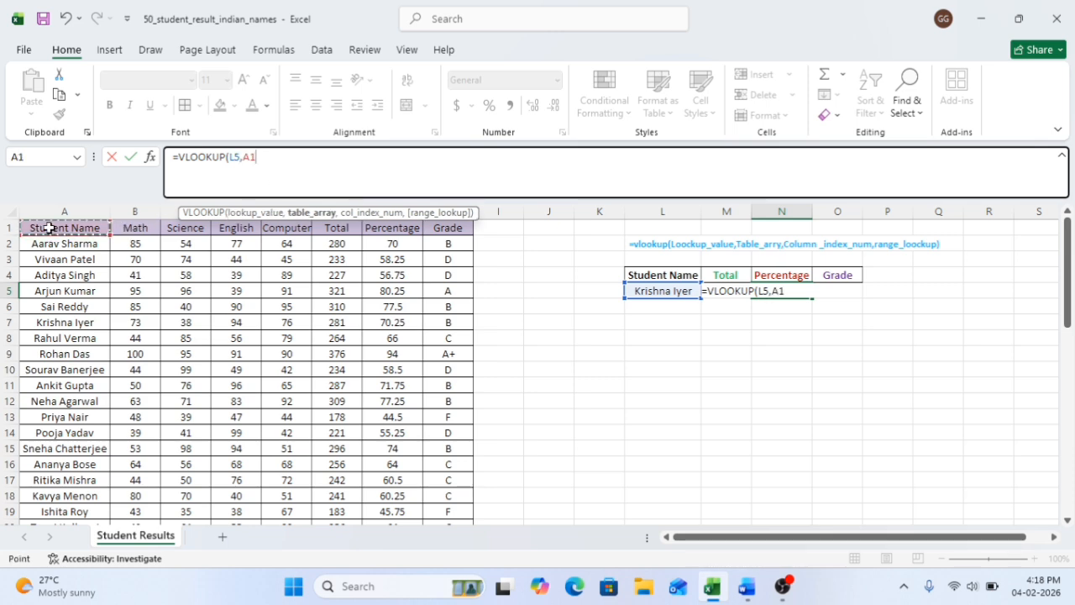
key(ctrl+shift+Right)
key(ctrl+shift+Down)
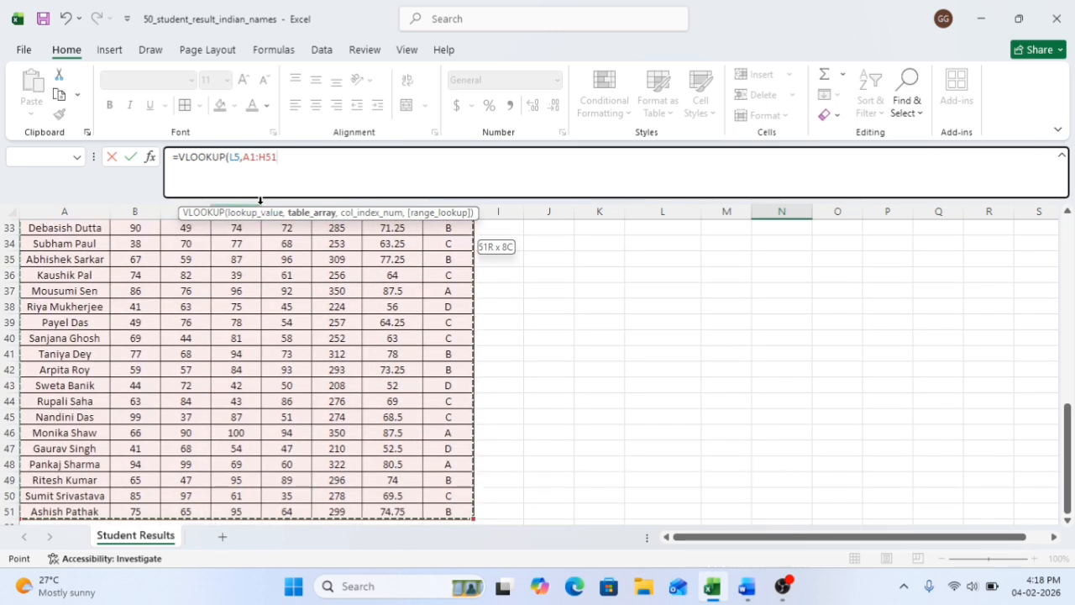
text(,)
Finish the Percentage formula in N5 with column index 7 and range lookup 0, and check the result against row 7
scroll(398, 380, up, 10)
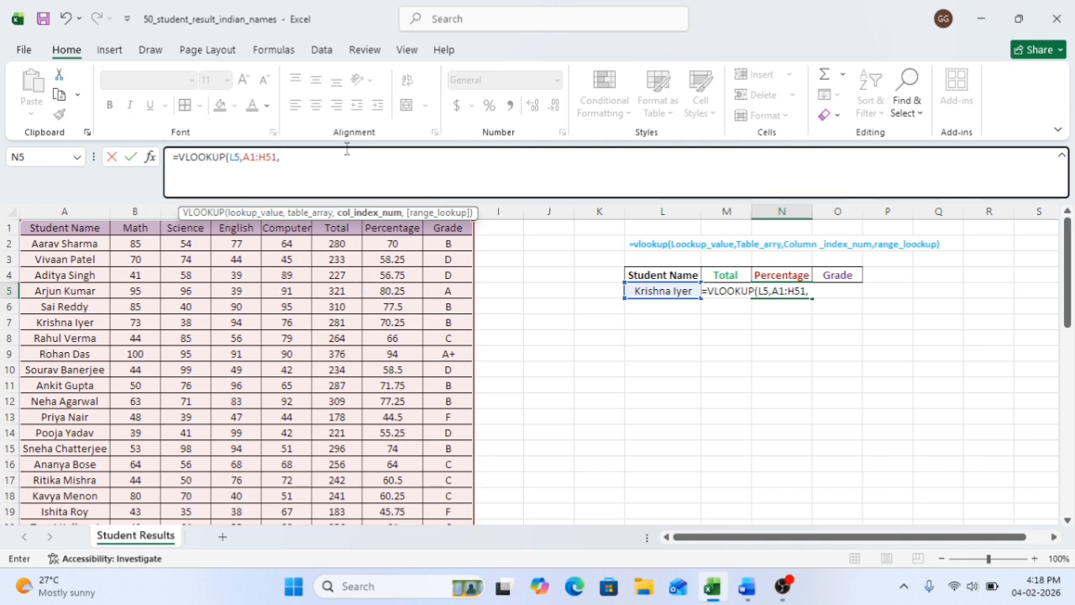
text(7,0)
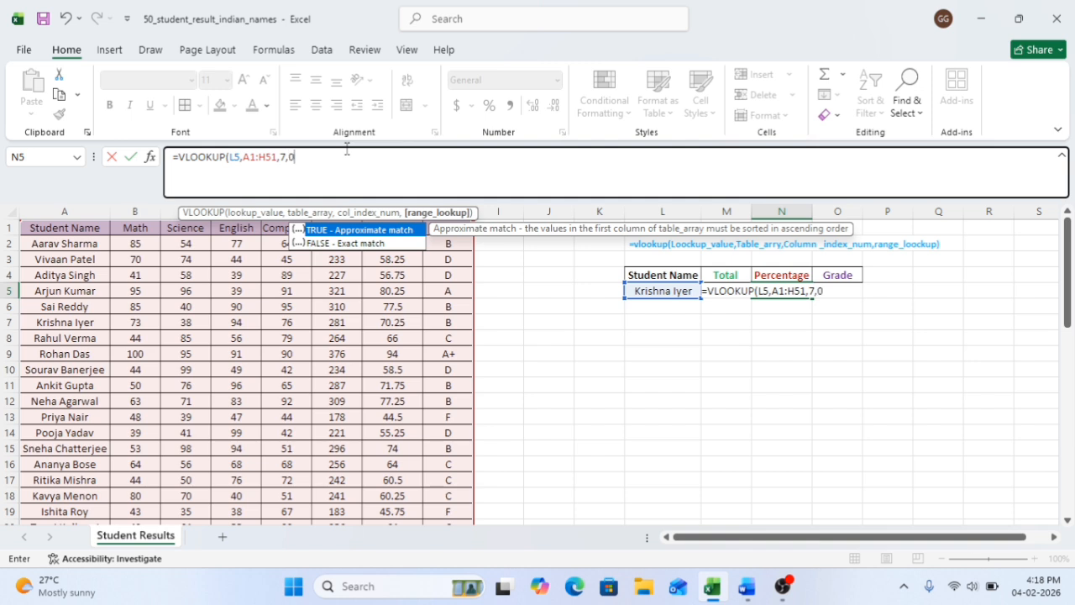
text())
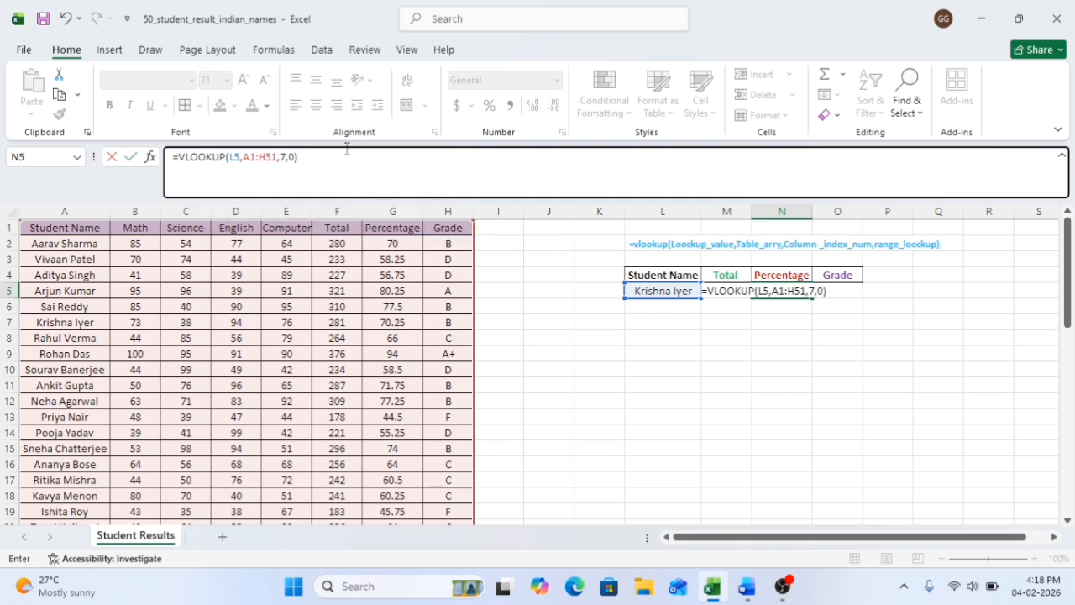
key(Return)
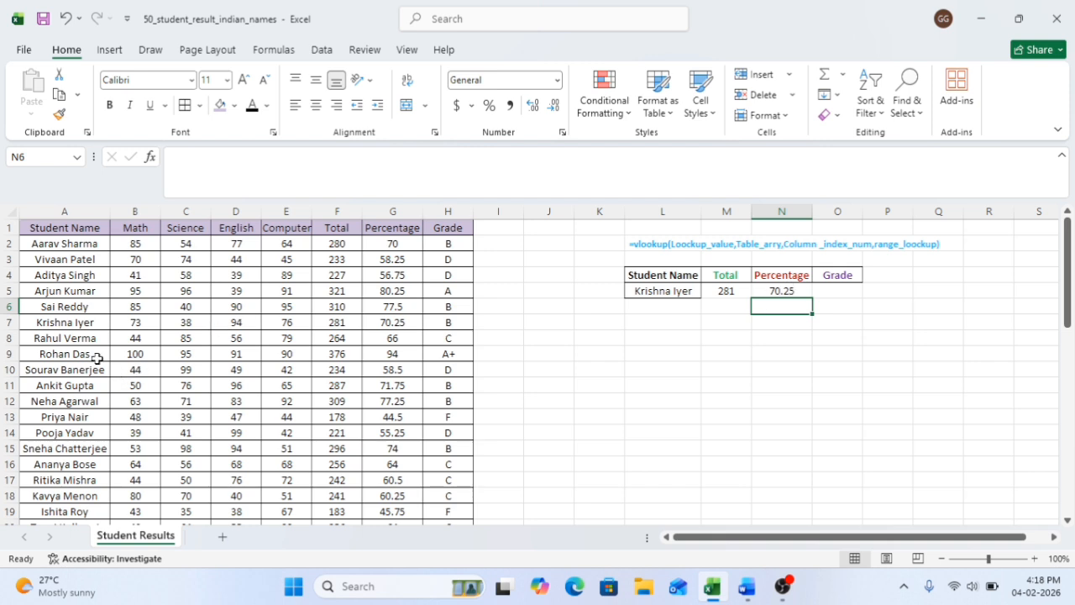
click(5, 322)
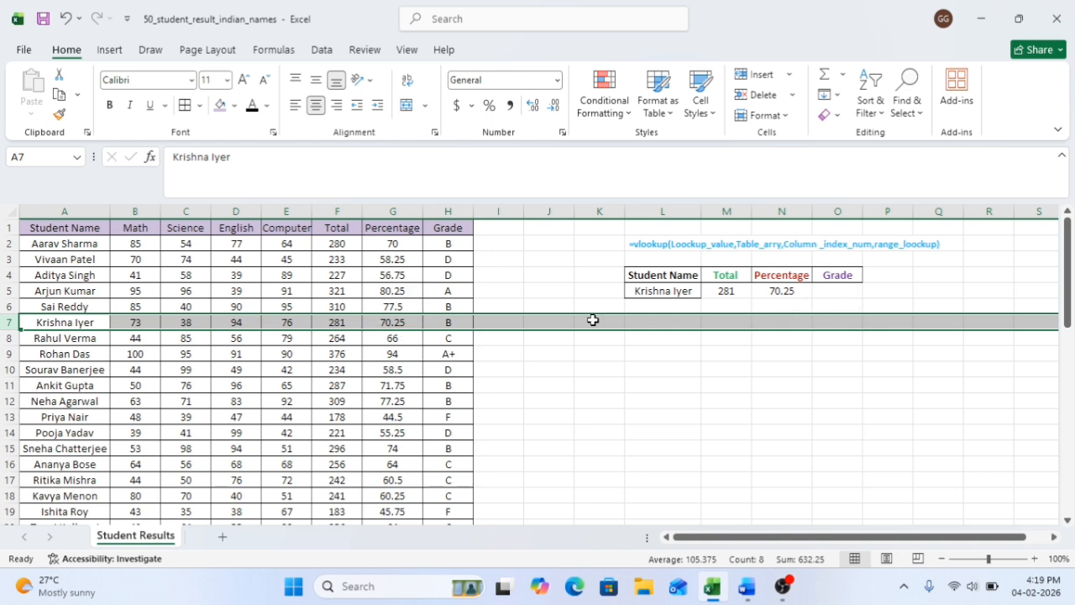
Start a VLOOKUP formula in the Grade cell O5 using lookup value L5 and table array A1:H51
click(844, 291)
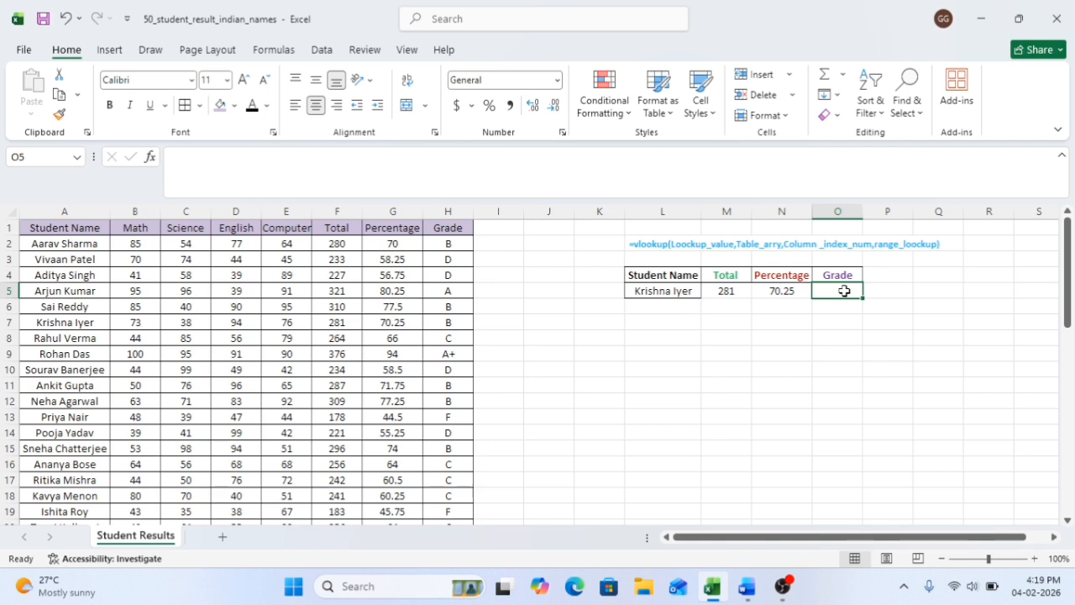
text(=vl)
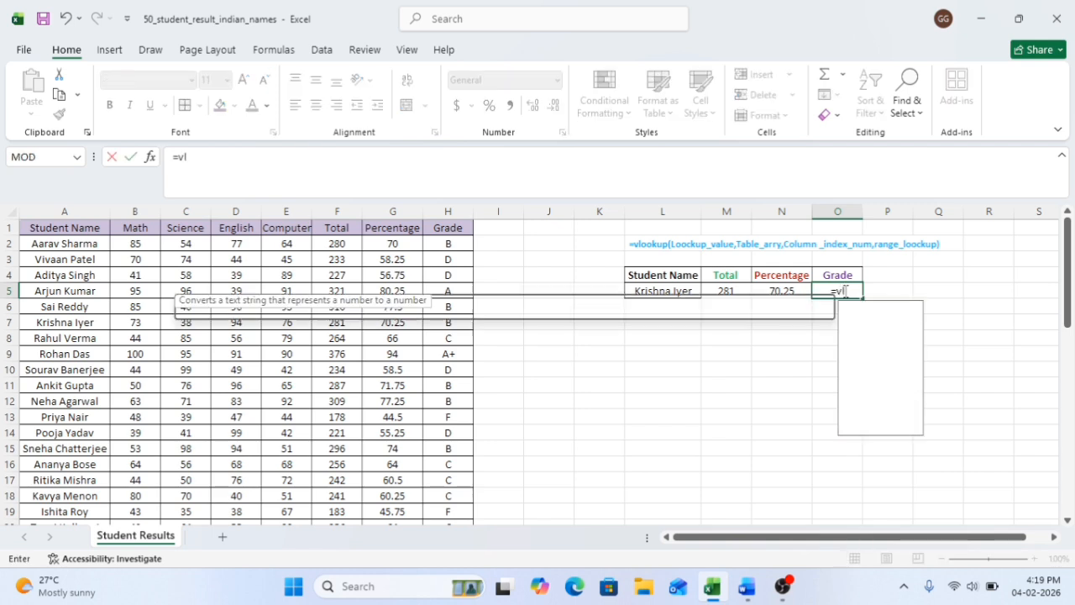
key(Tab)
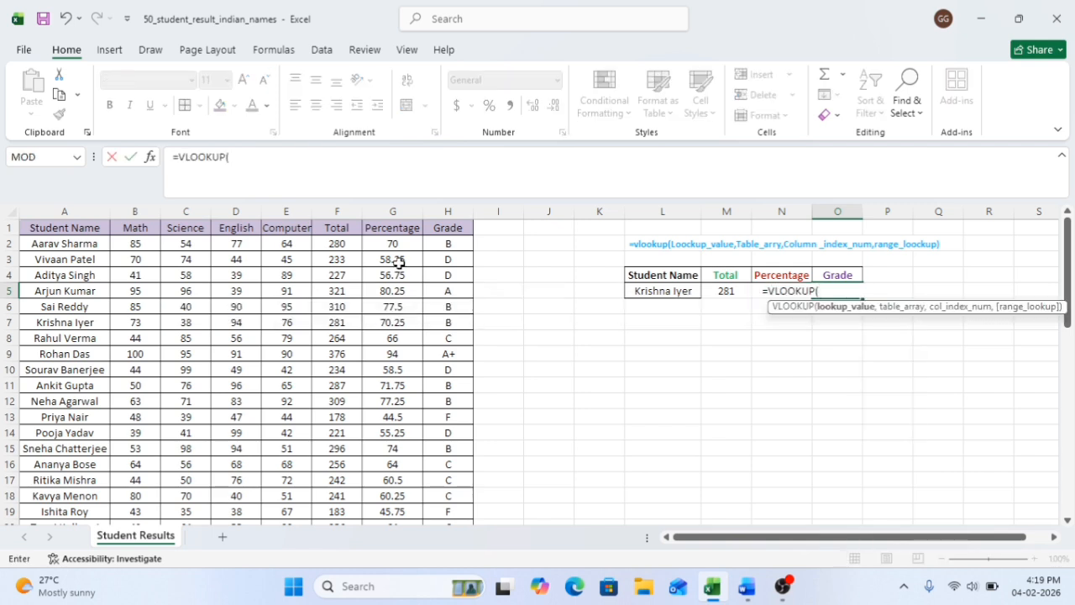
click(674, 291)
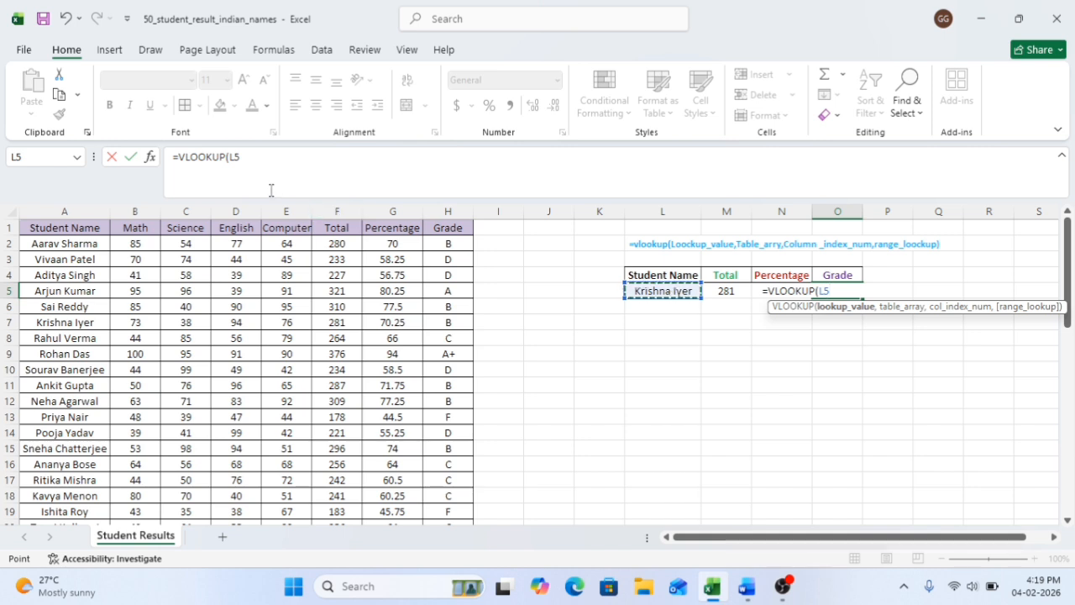
click(261, 156)
text(,)
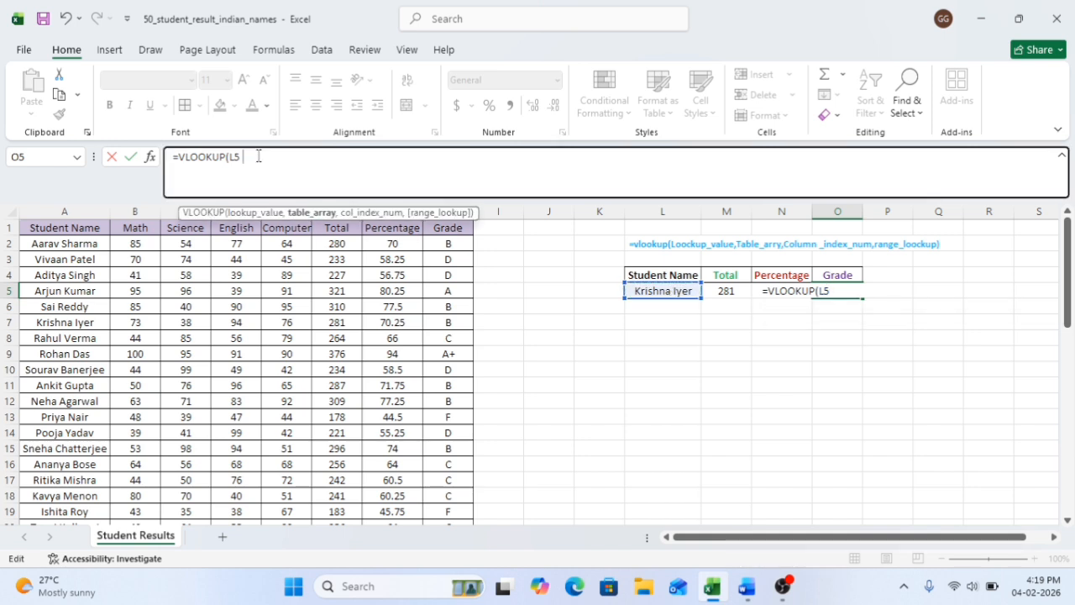
click(52, 225)
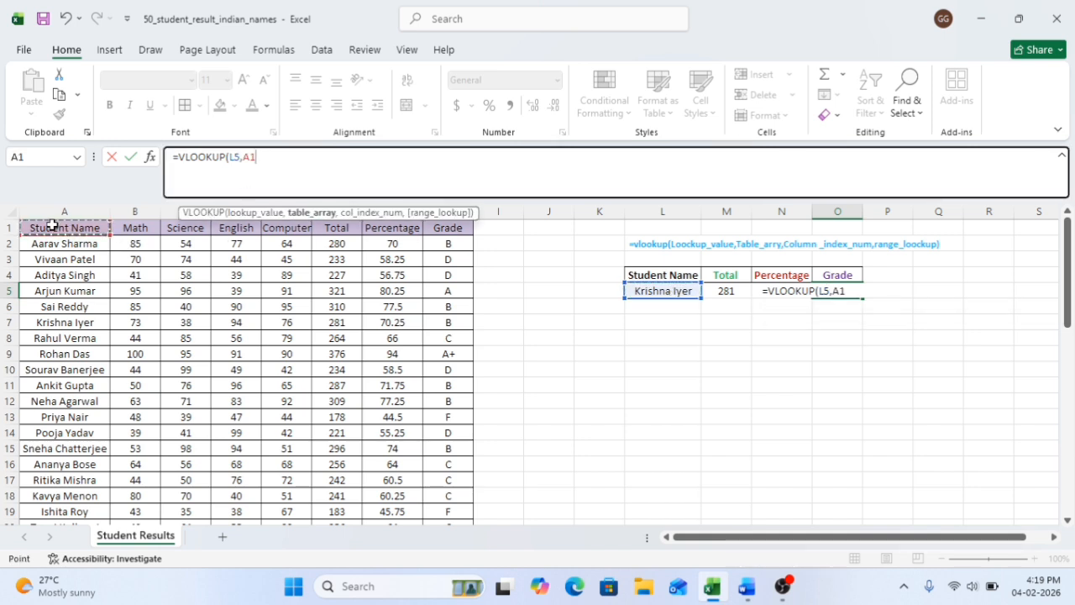
key(ctrl+shift+Right)
key(ctrl+shift+Down)
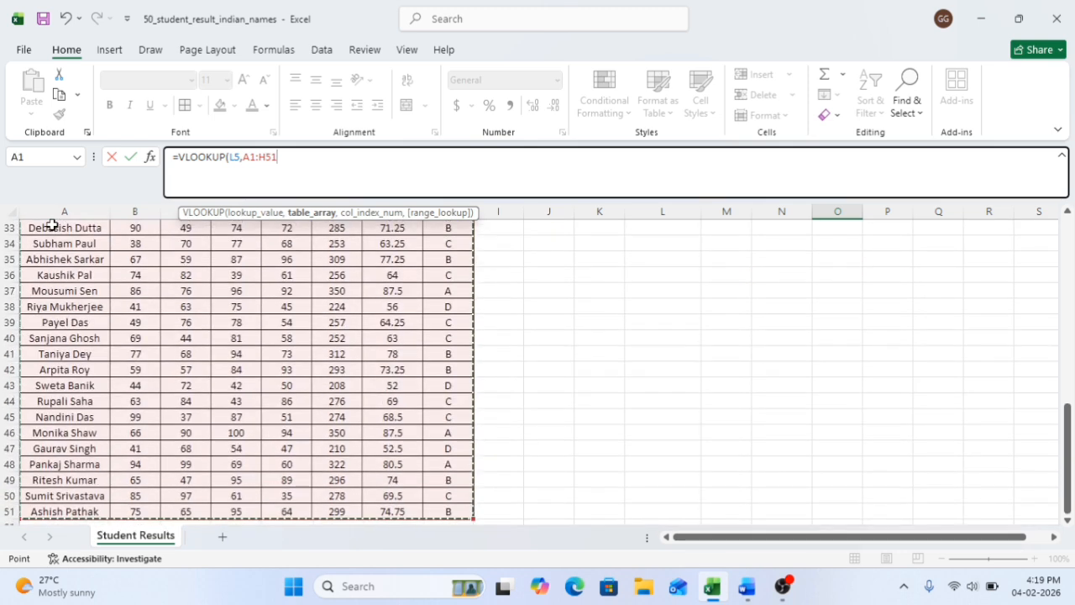
text(,)
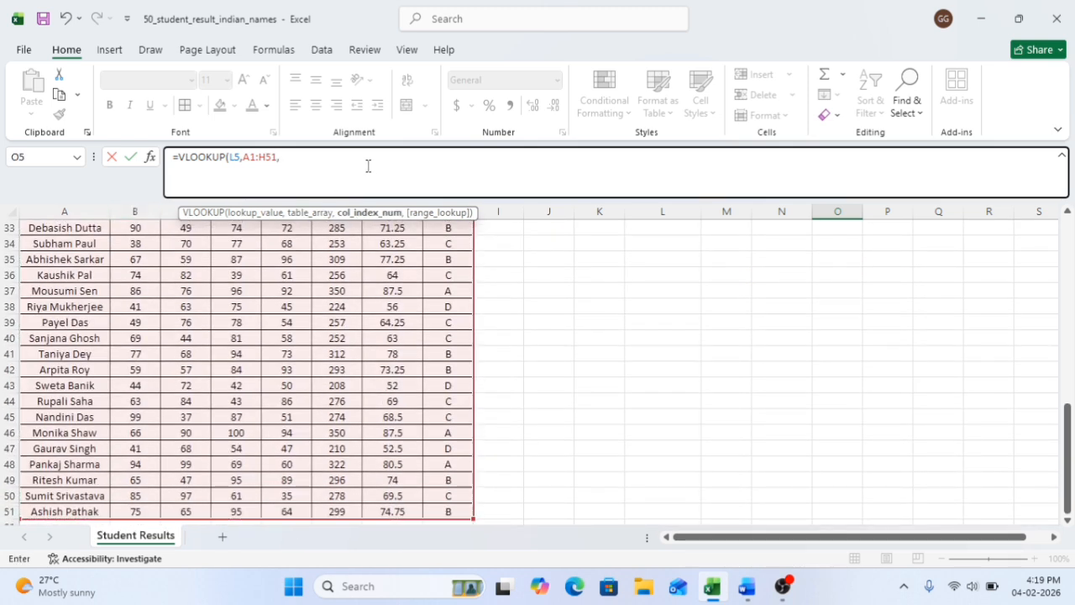
Finish the Grade formula in O5 with column index 8 and range lookup 0
scroll(288, 377, up, 10)
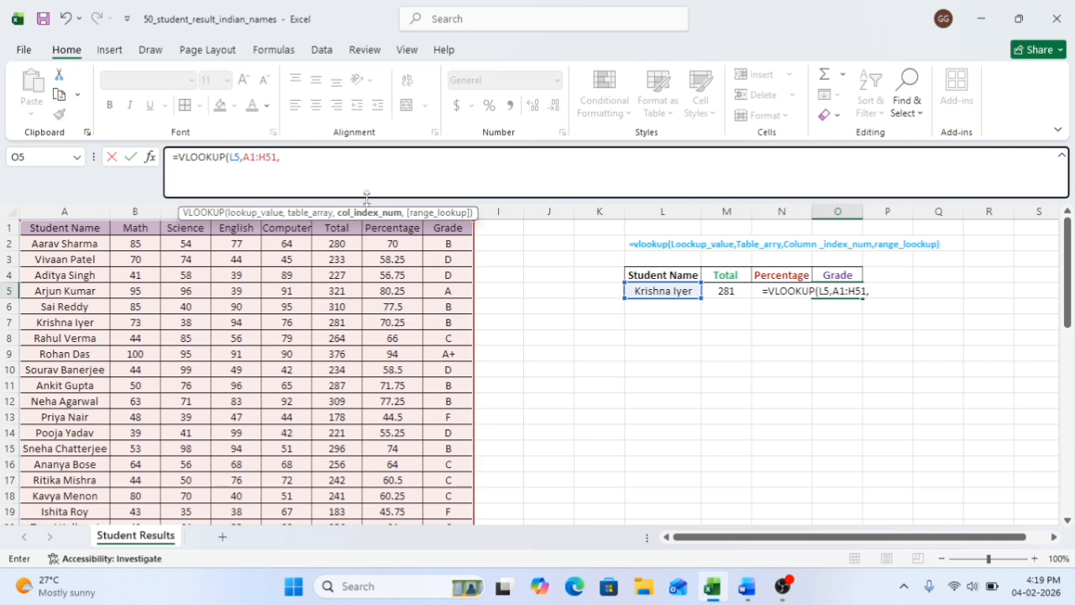
text(8,0))
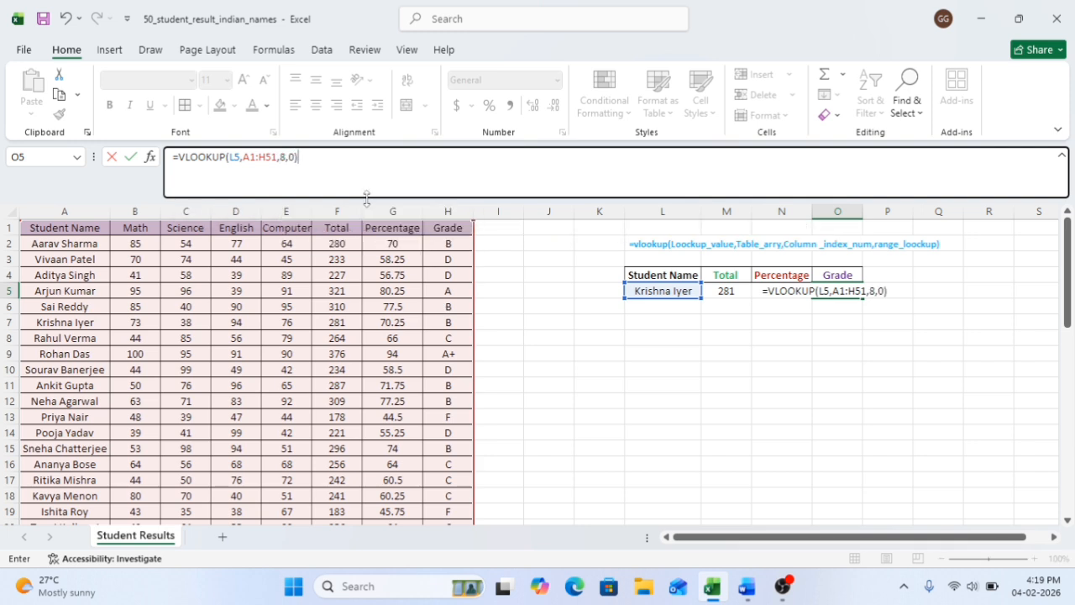
key(Return)
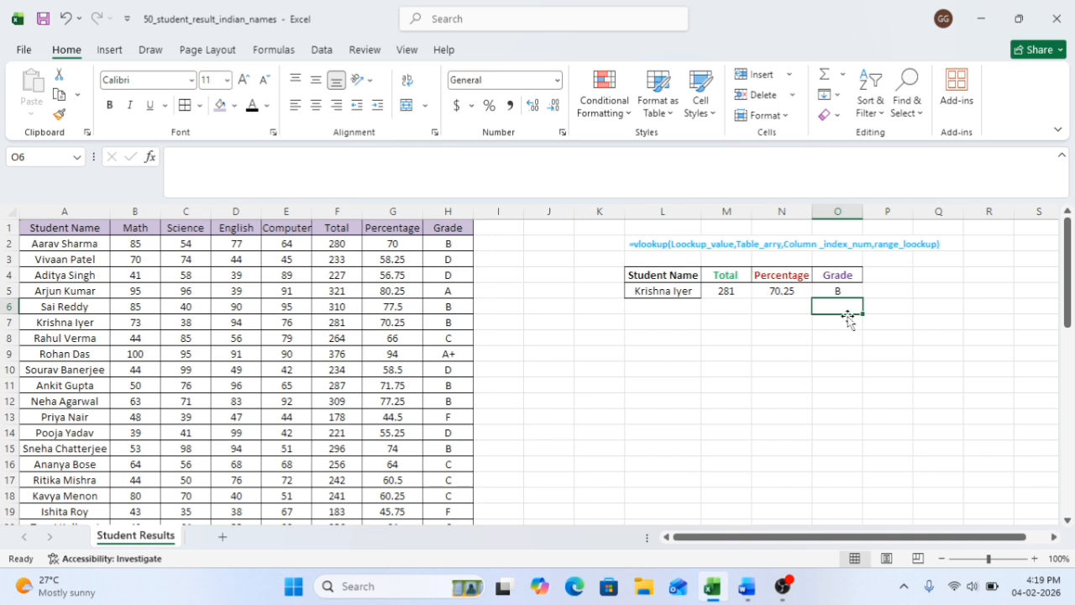
Copy the student name from A12 into the lookup cell L5 and compare the retrieved values with row 12
click(63, 402)
key(ctrl+c)
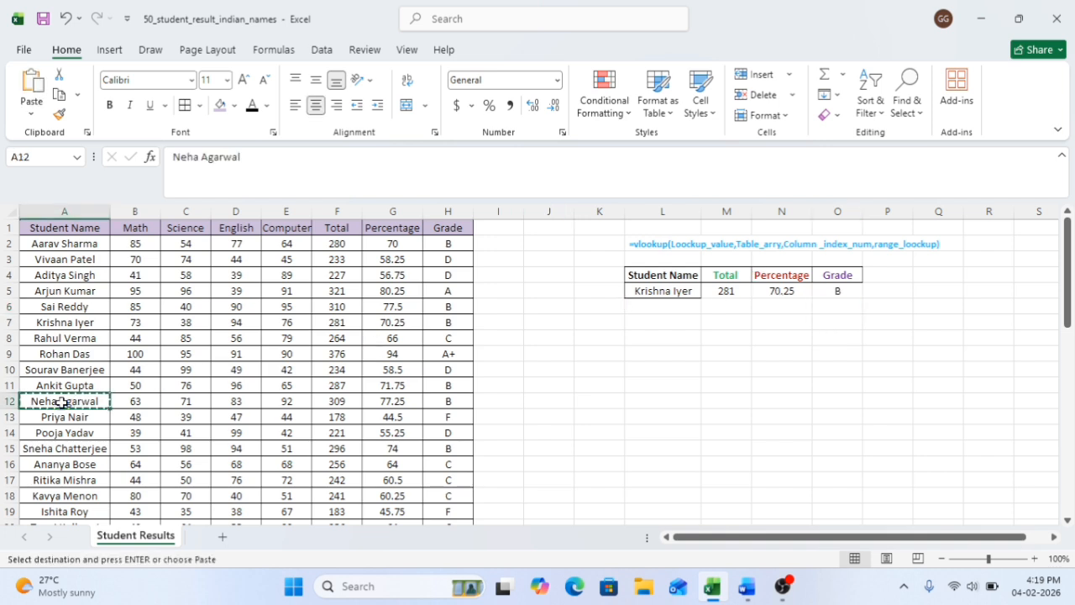
click(652, 292)
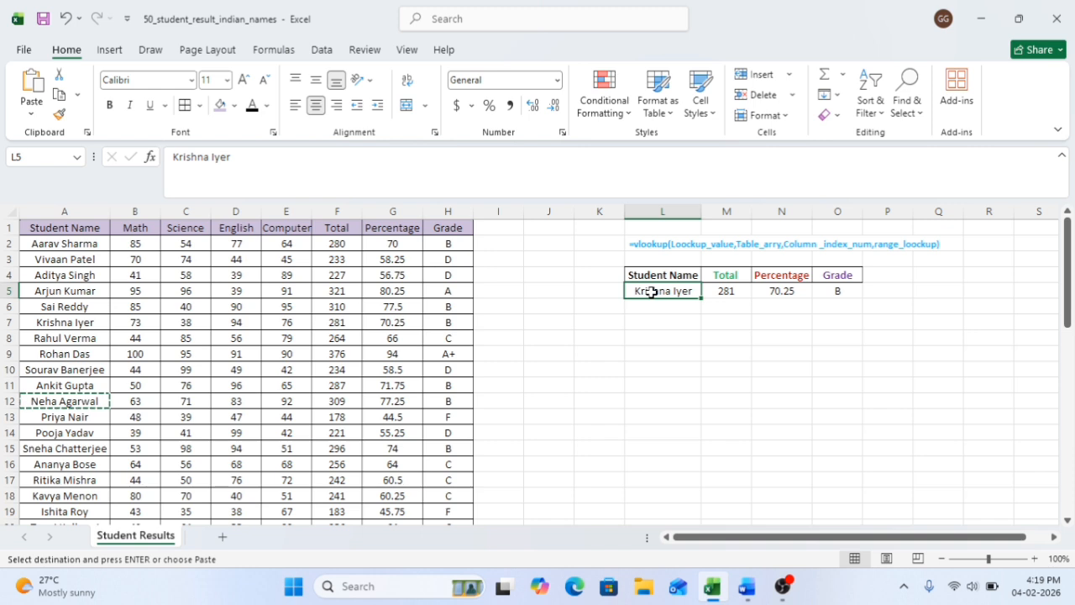
key(ctrl+v)
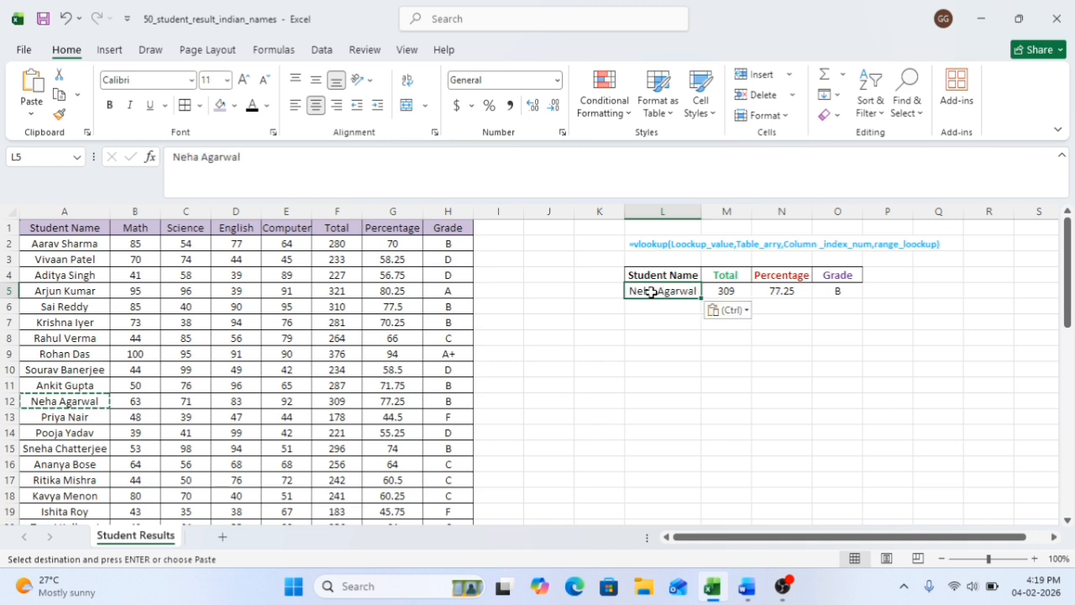
click(6, 401)
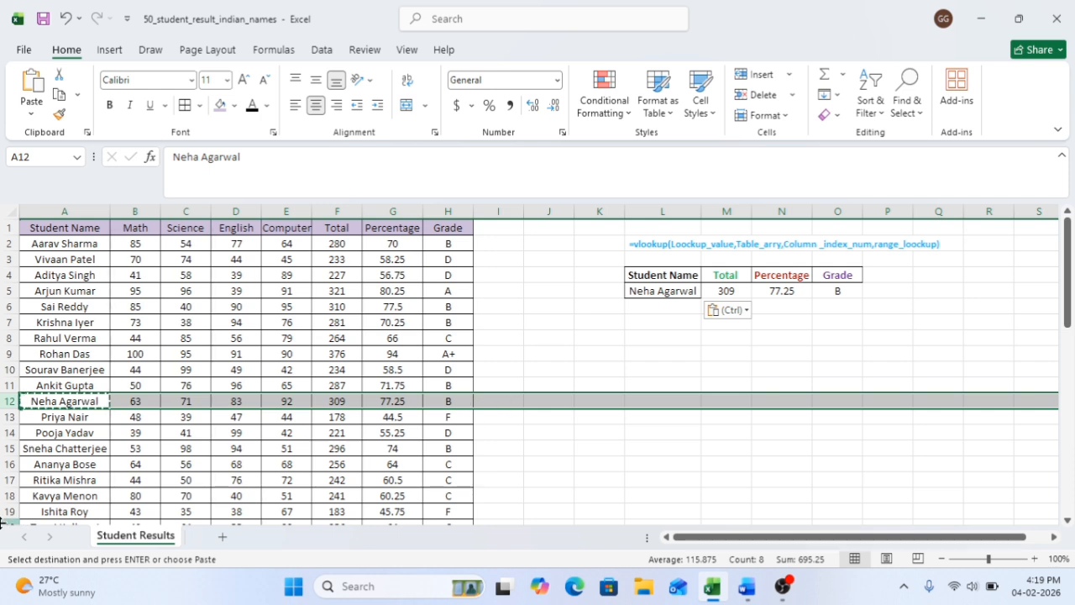
Copy the student name from A17 into the lookup cell L5 and check the retrieved values against row 17
click(84, 477)
key(ctrl+c)
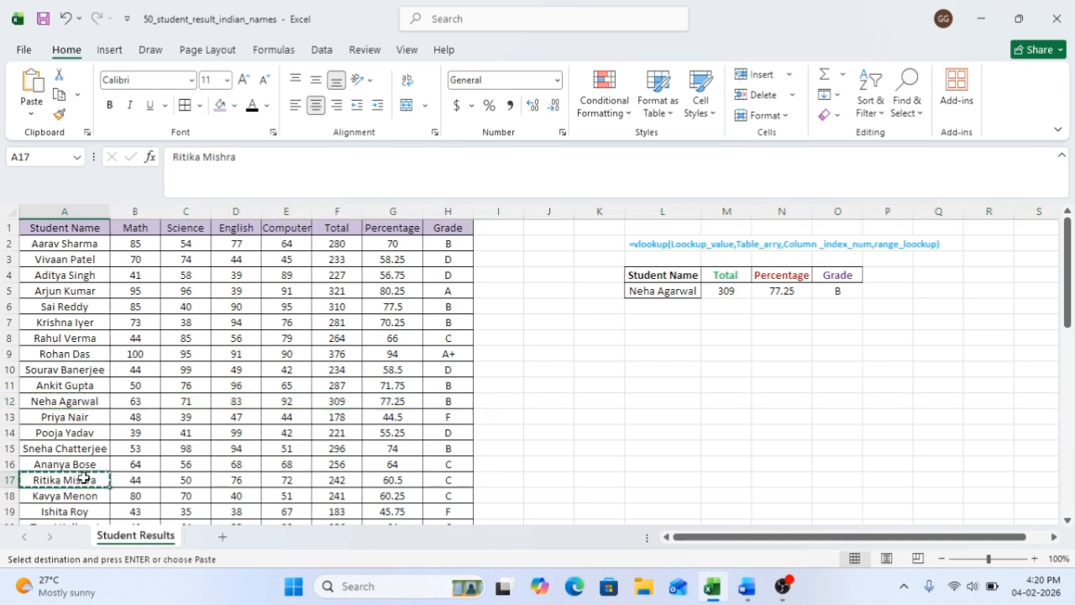
click(664, 285)
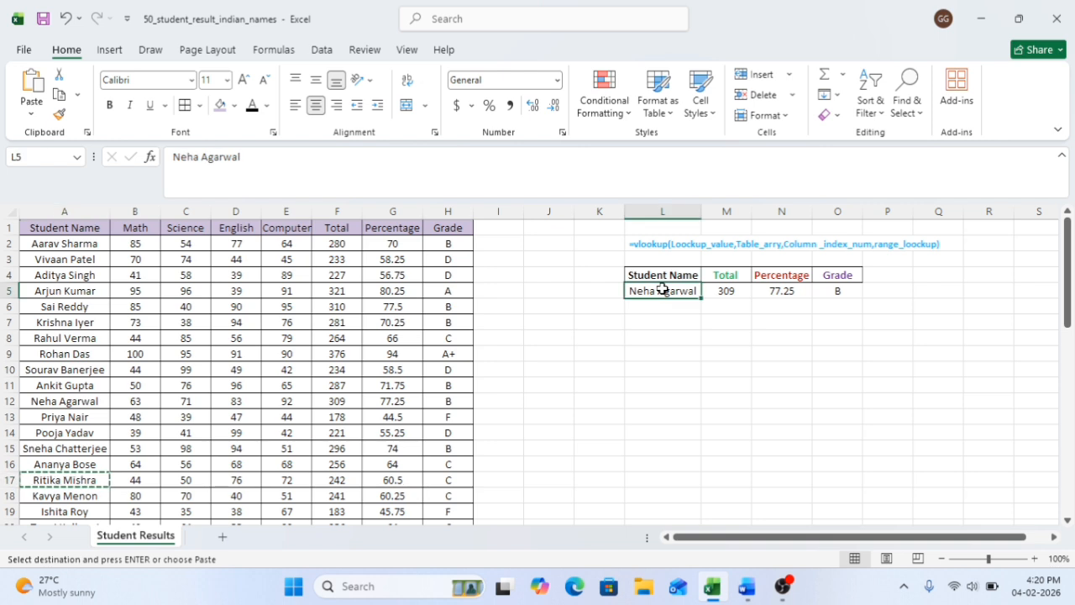
key(ctrl+v)
key(Escape)
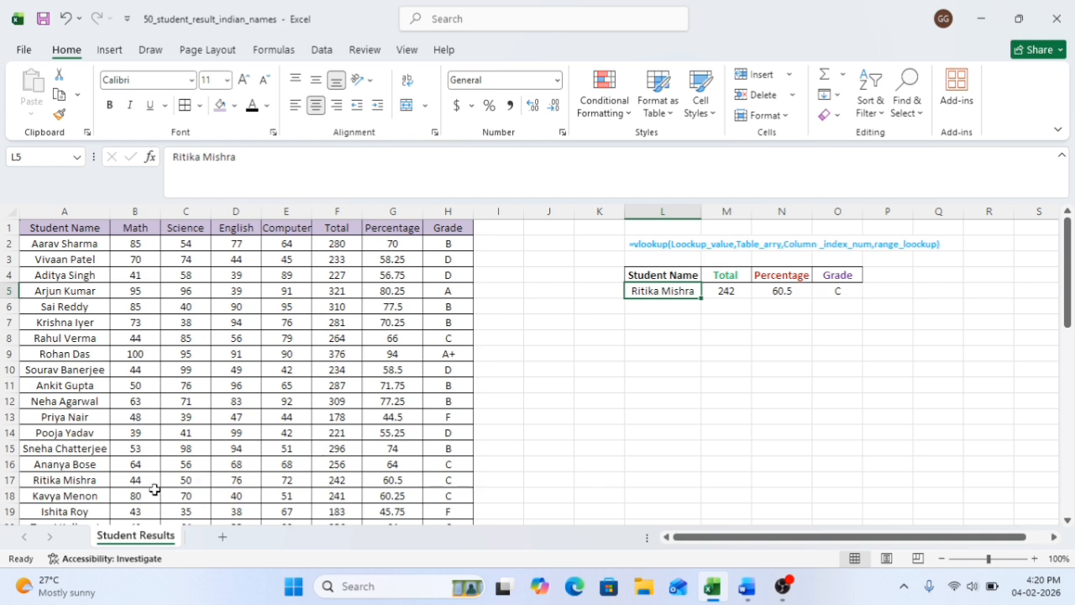
click(10, 479)
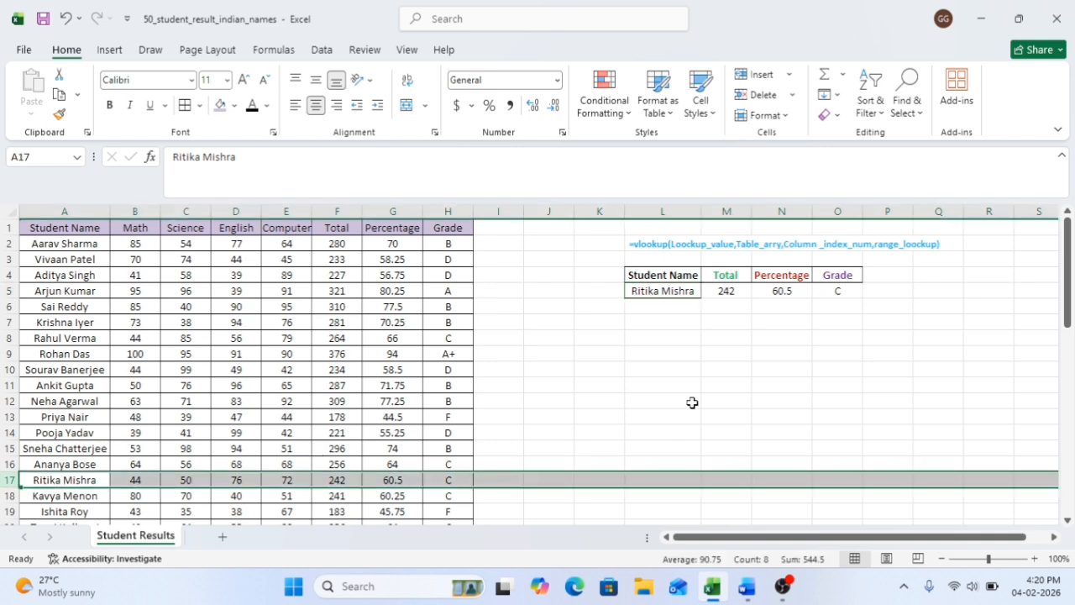
click(339, 481)
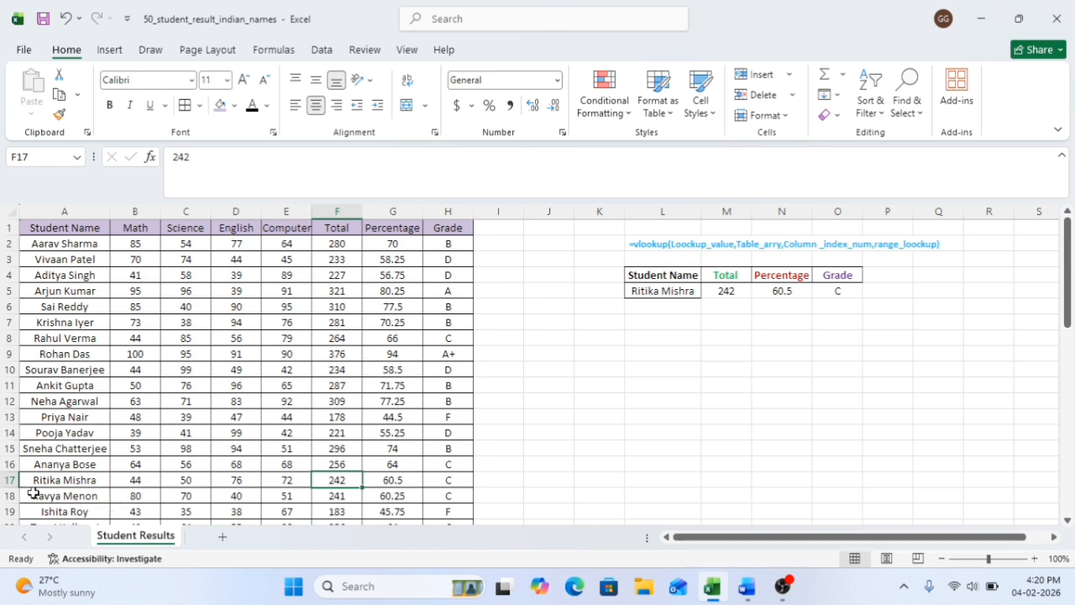
click(5, 479)
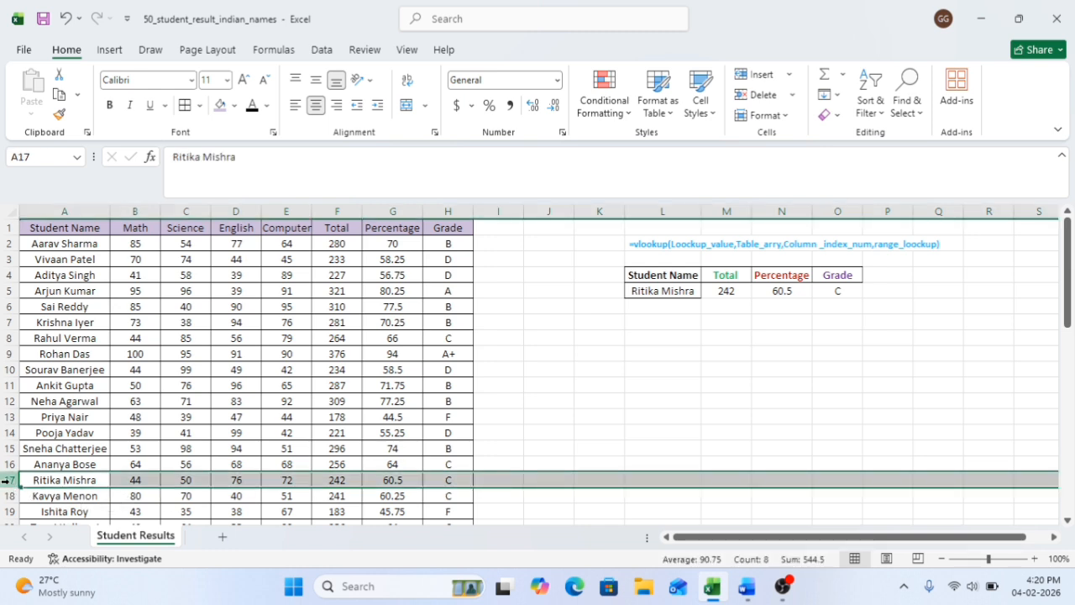
Replace the lookup name in L5 with the student name copied from A16
click(80, 464)
key(ctrl+c)
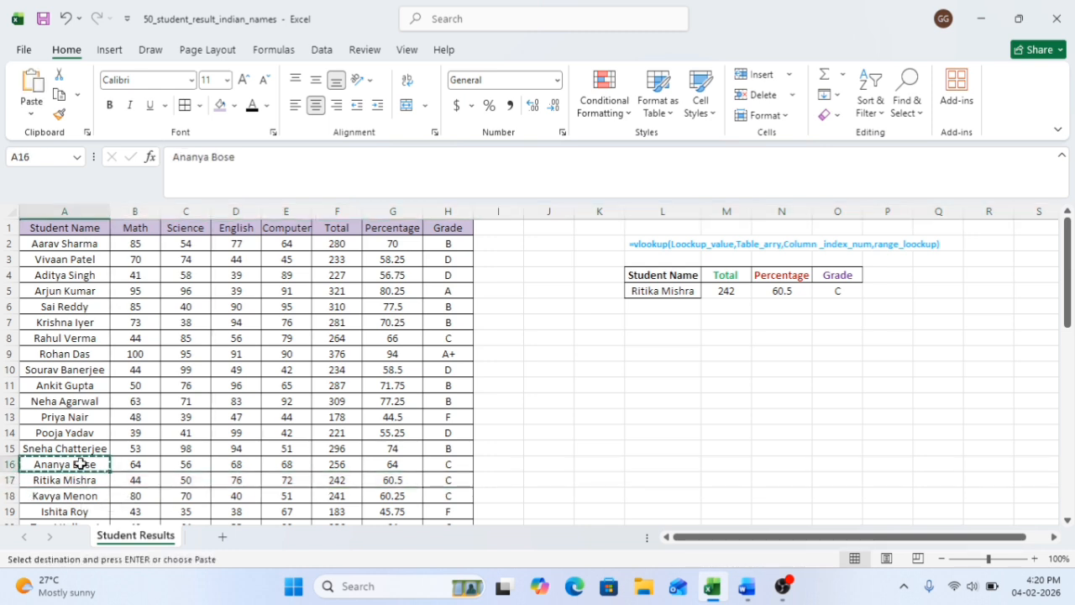
click(678, 292)
key(ctrl+v)
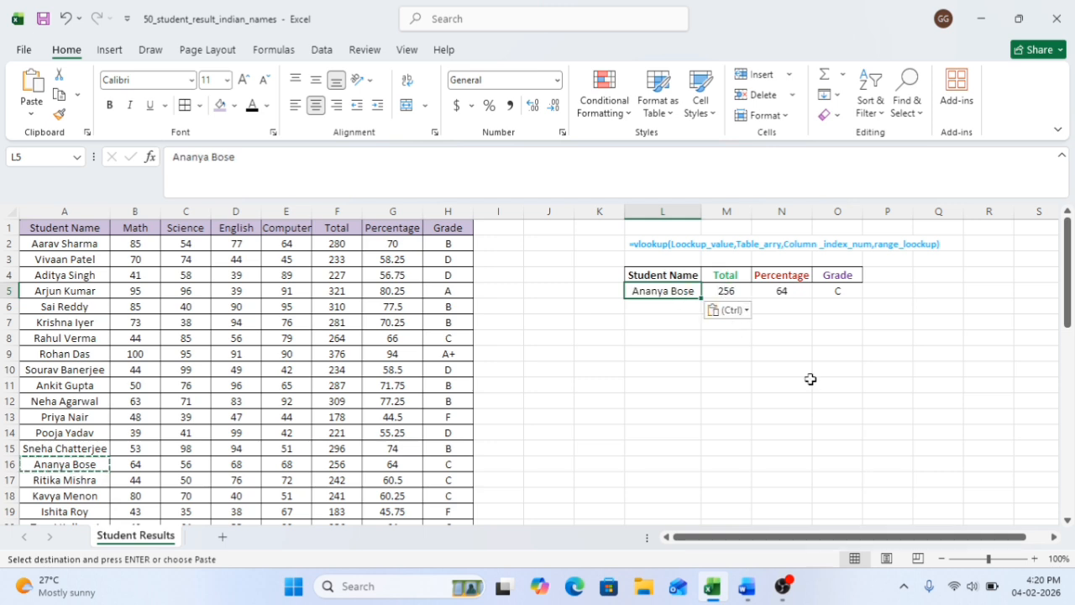
click(629, 450)
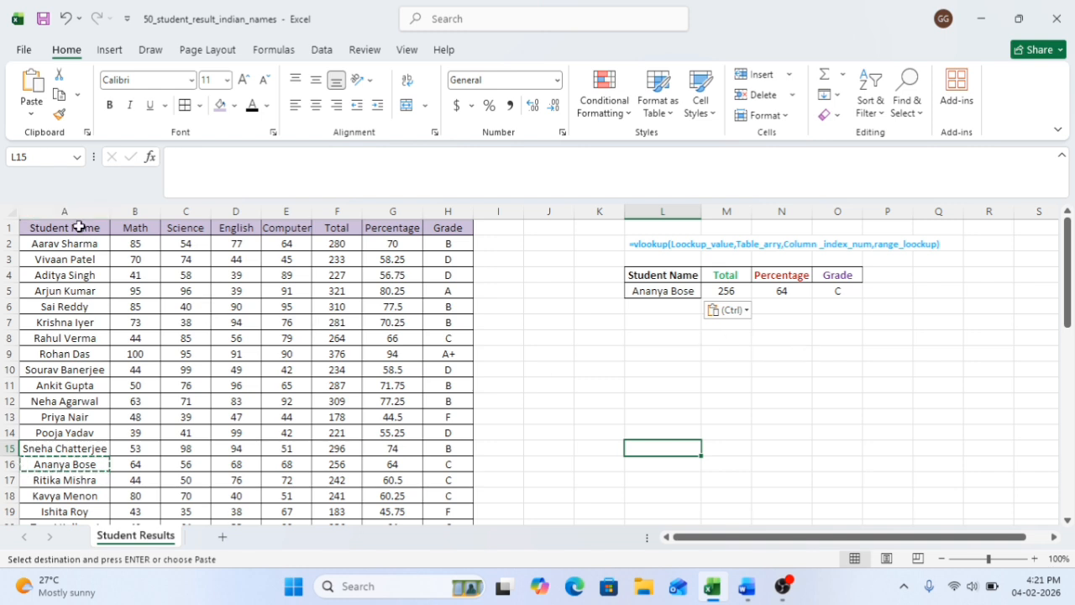
click(146, 214)
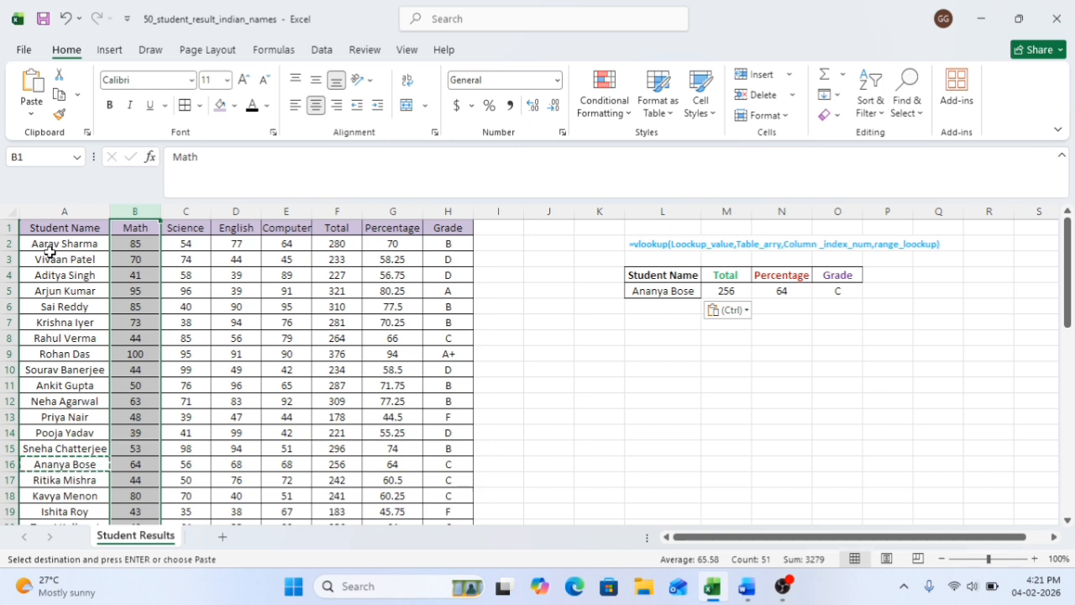
click(654, 413)
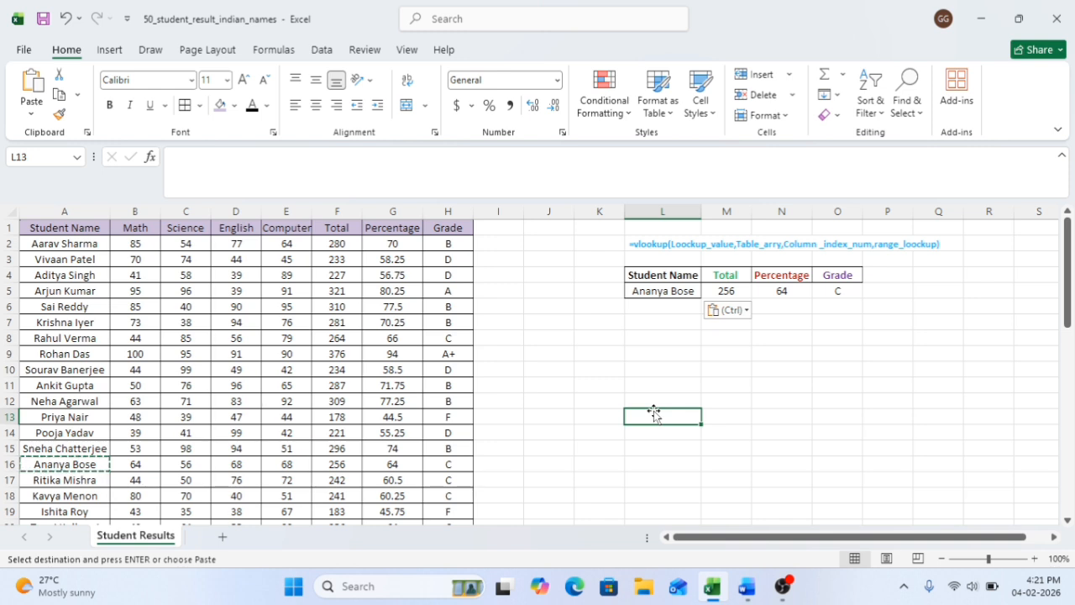
click(692, 293)
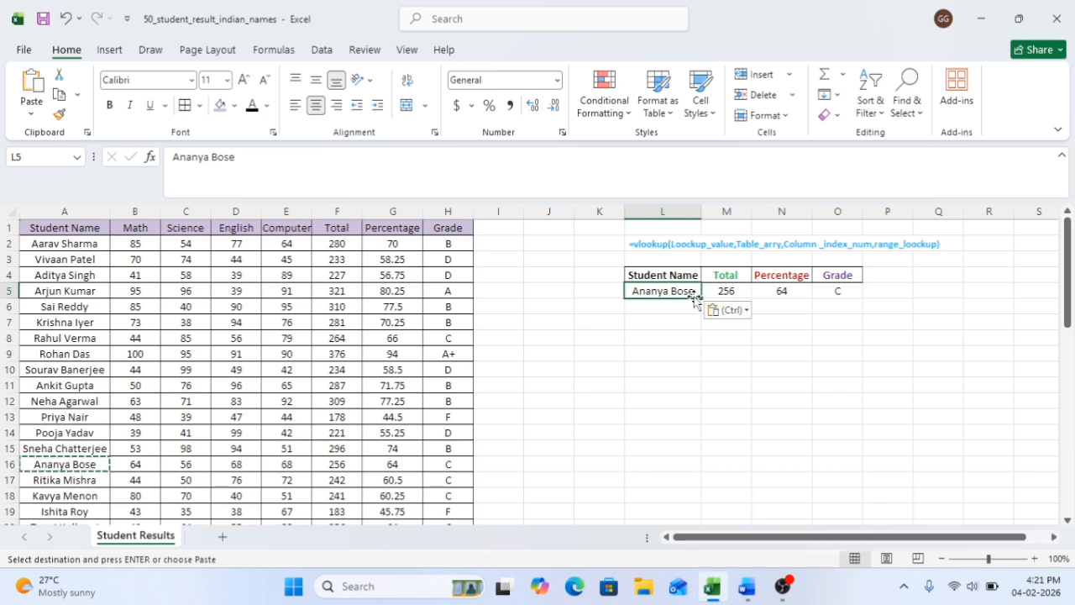
Change the column index in the Grade VLOOKUP formula in O5 to 9
click(845, 291)
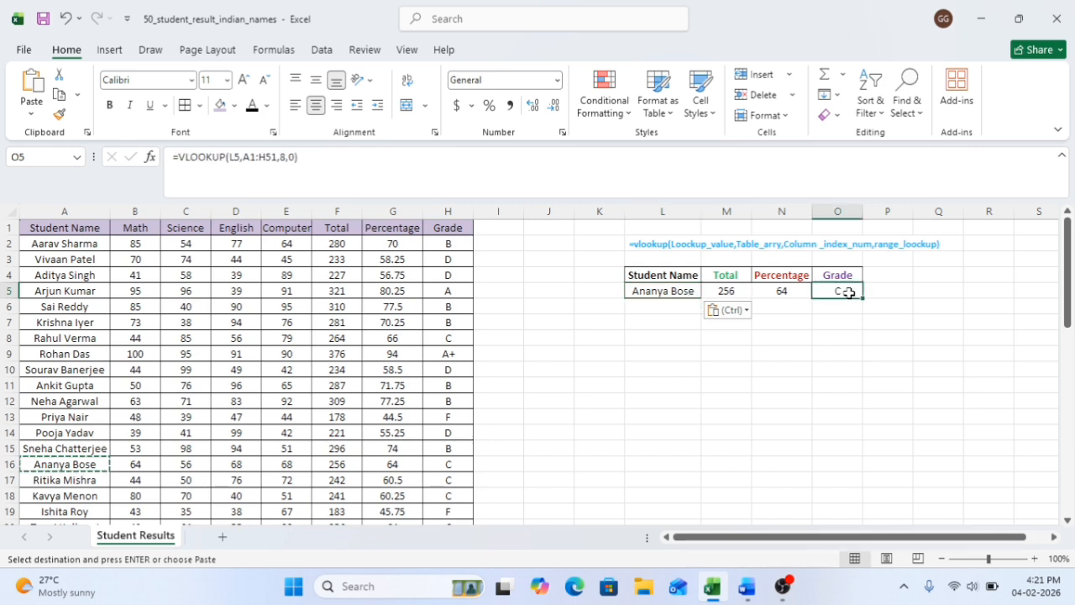
click(285, 159)
key(BackSpace)
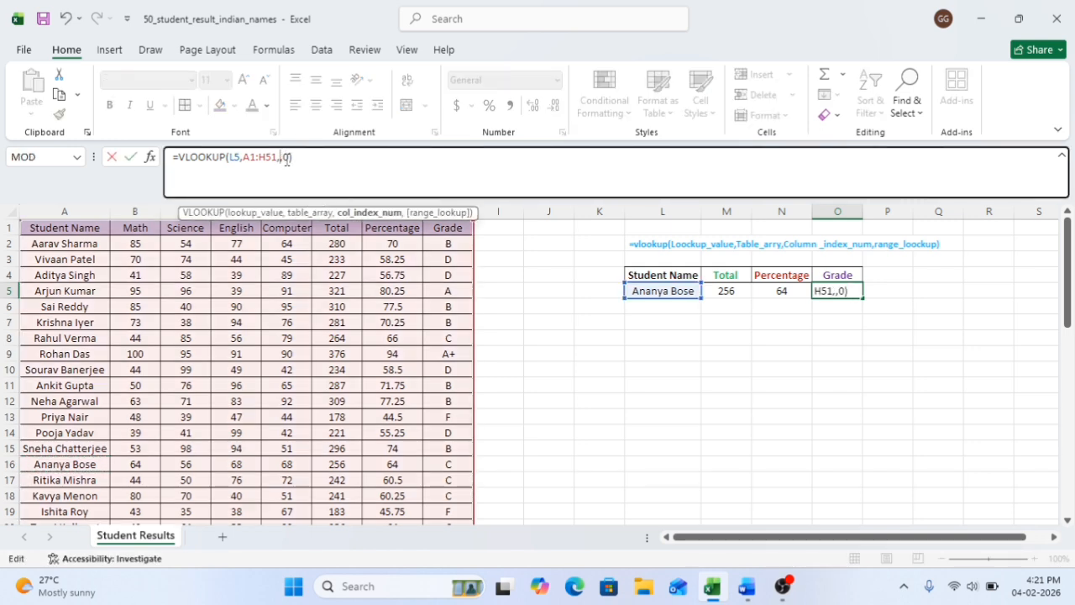
text(9)
key(Return)
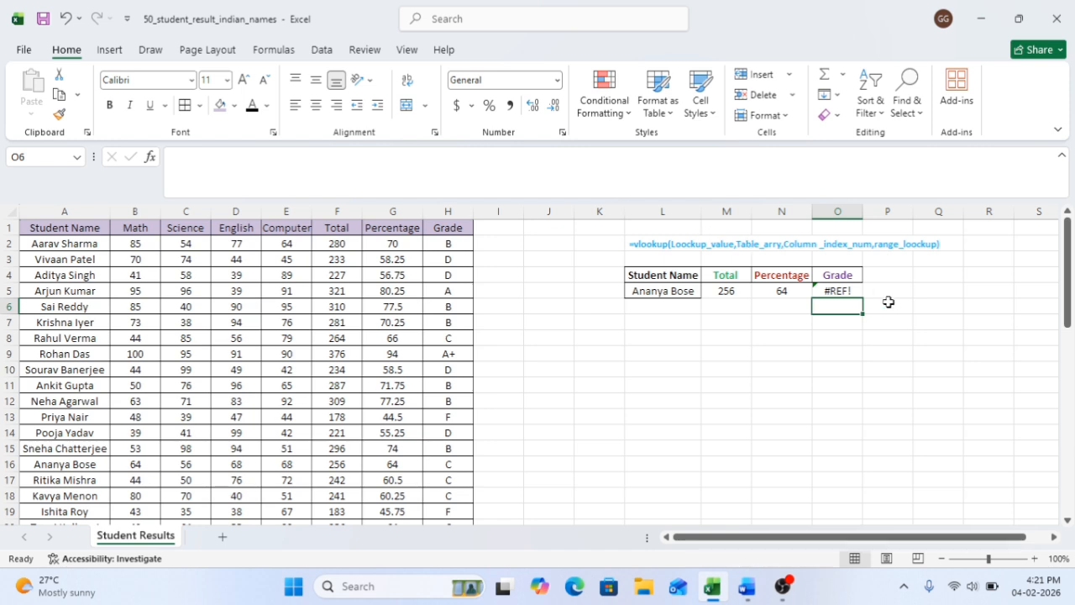
Change the column index in the Grade VLOOKUP formula in O5 to 10
click(850, 291)
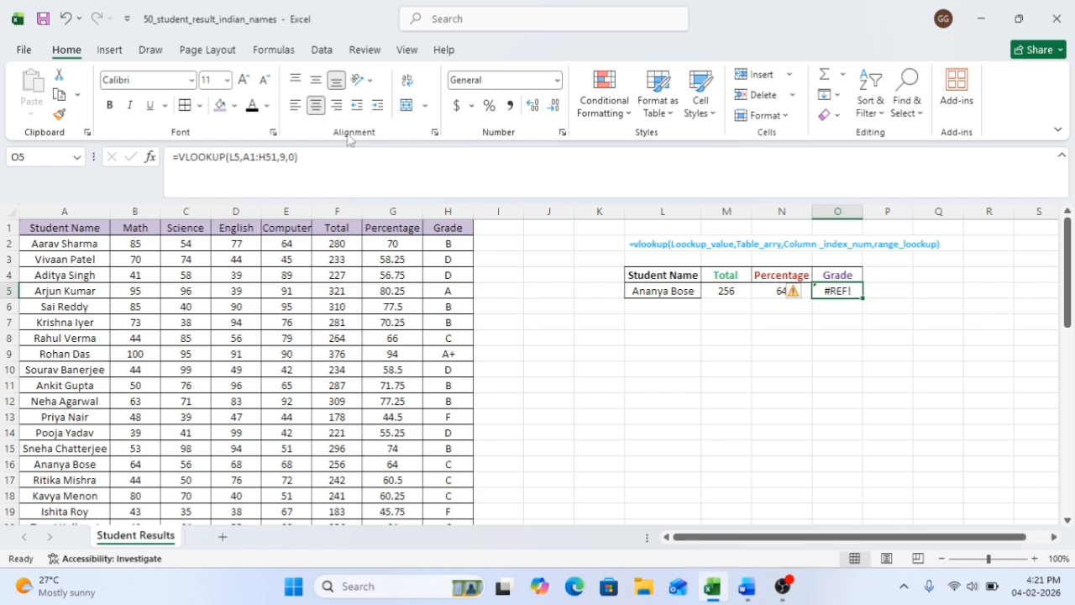
click(287, 157)
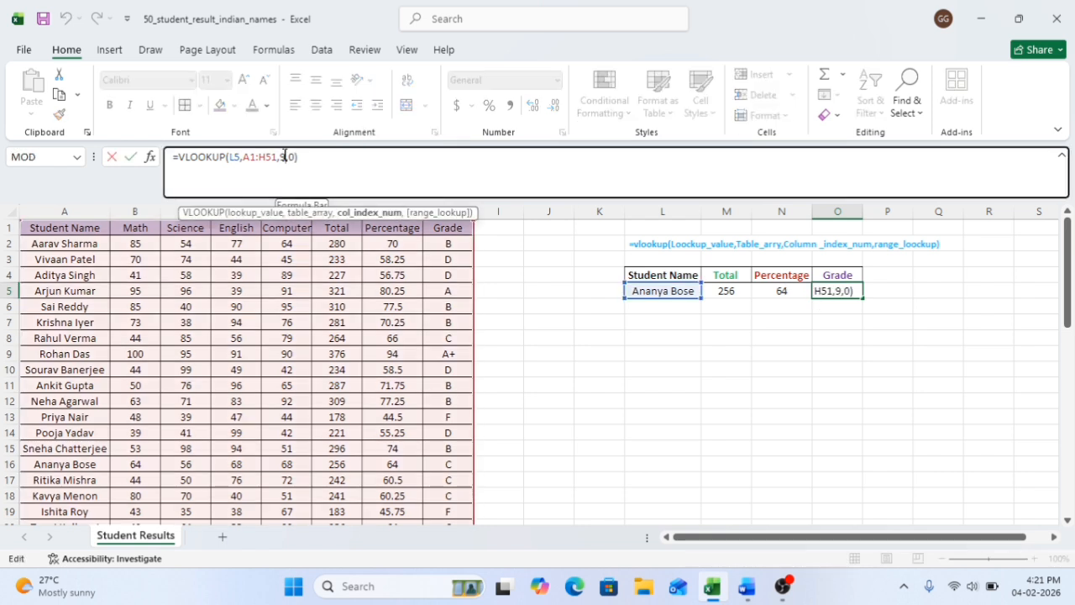
key(BackSpace)
text(10)
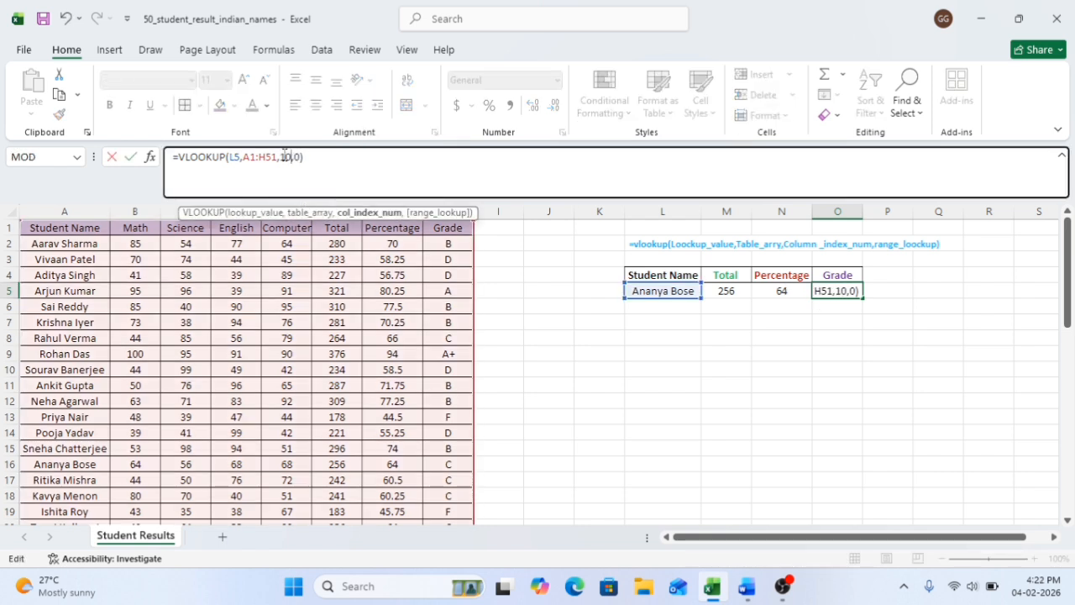
key(Return)
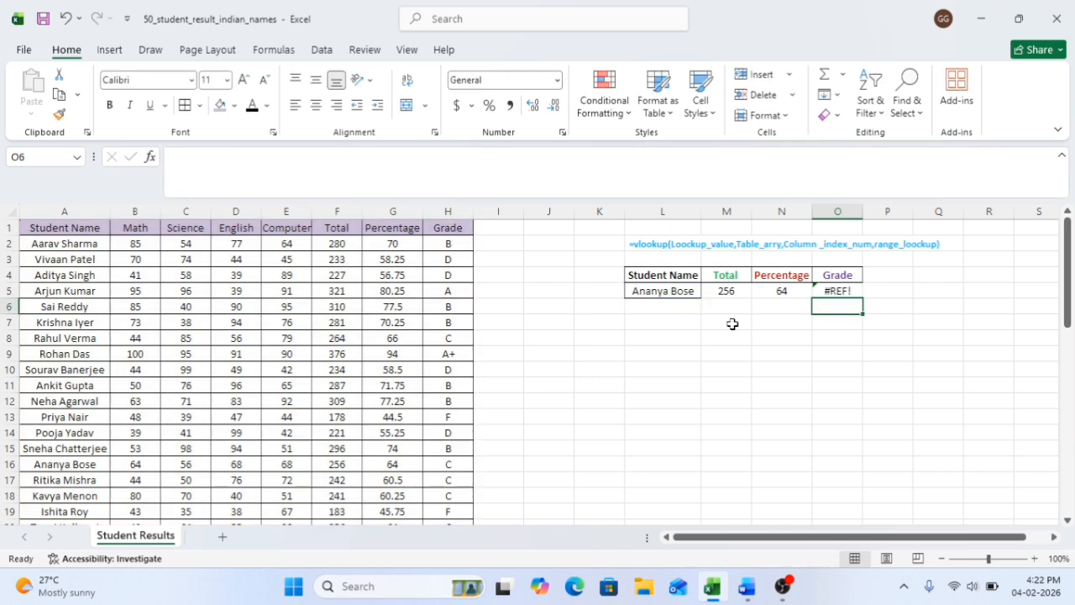
Set the column index in the Grade VLOOKUP formula in O5 back to 8
click(833, 293)
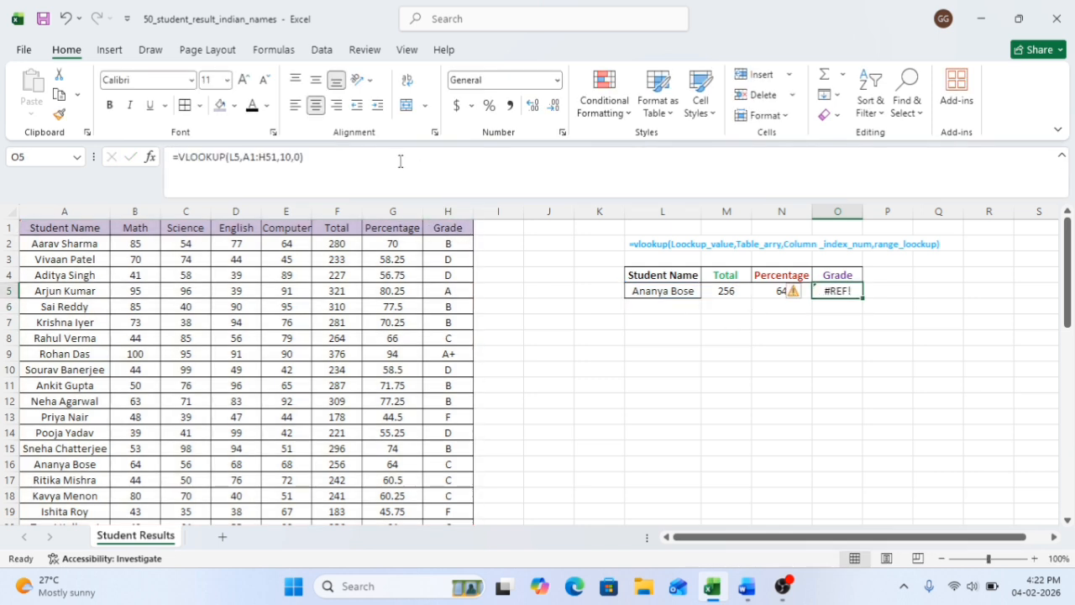
click(291, 160)
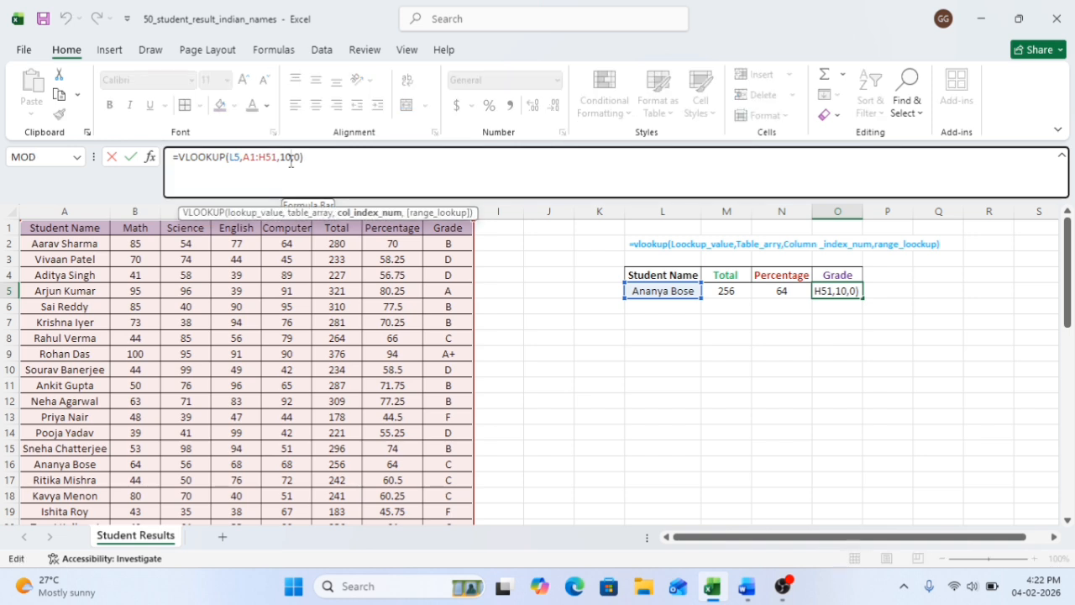
key(BackSpace)
key(BackSpace)
text(8)
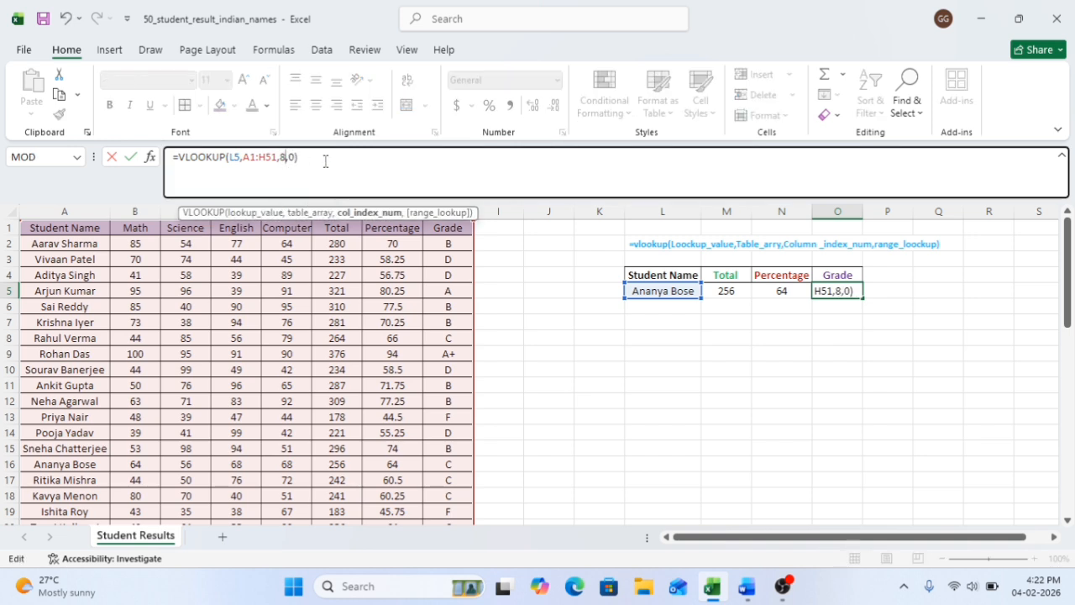
key(Return)
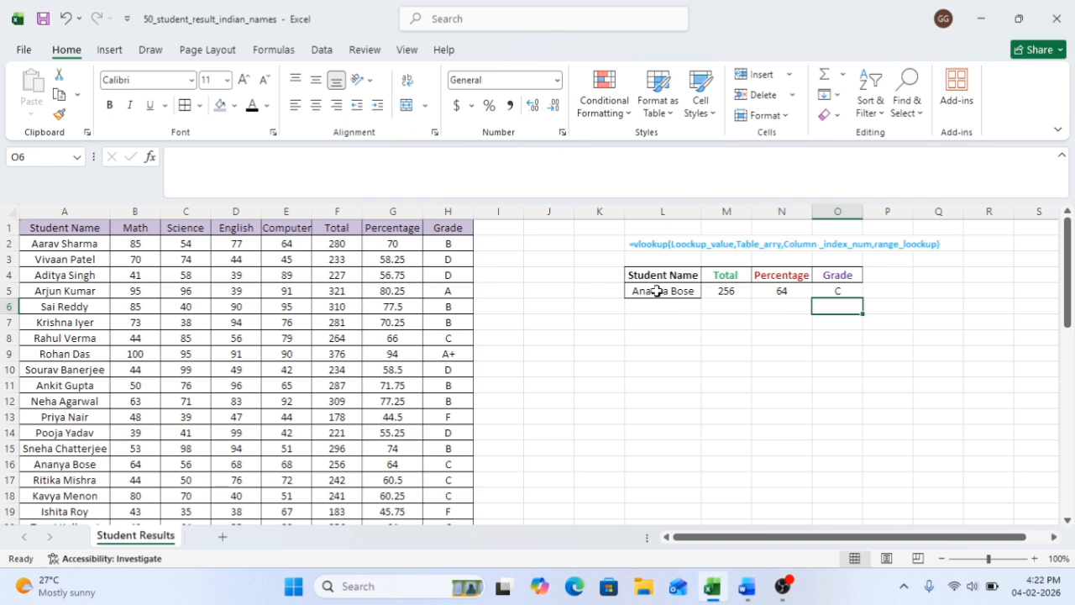
Shorten the lookup name in L5 to the student's first name by removing the surname
click(657, 290)
click(347, 157)
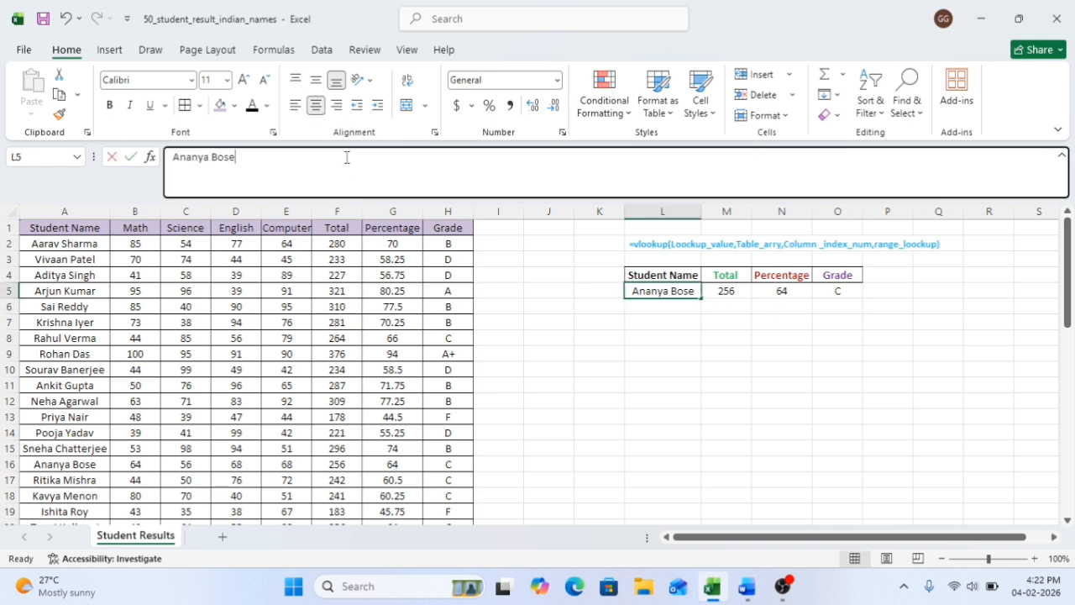
key(BackSpace)
key(BackSpace)
key(BackSpace)
key(BackSpace)
key(BackSpace)
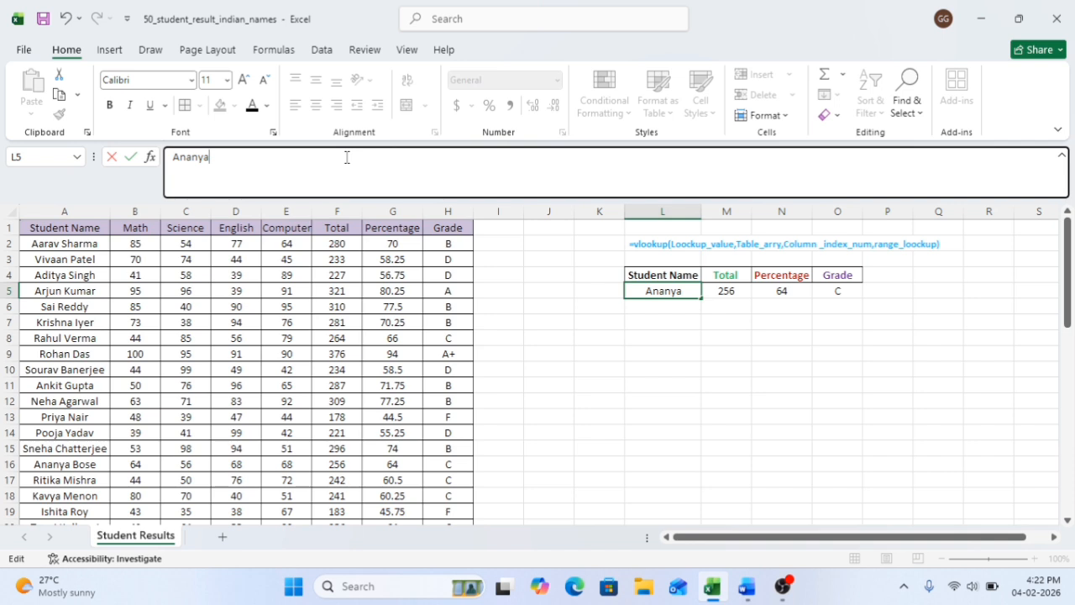
key(Return)
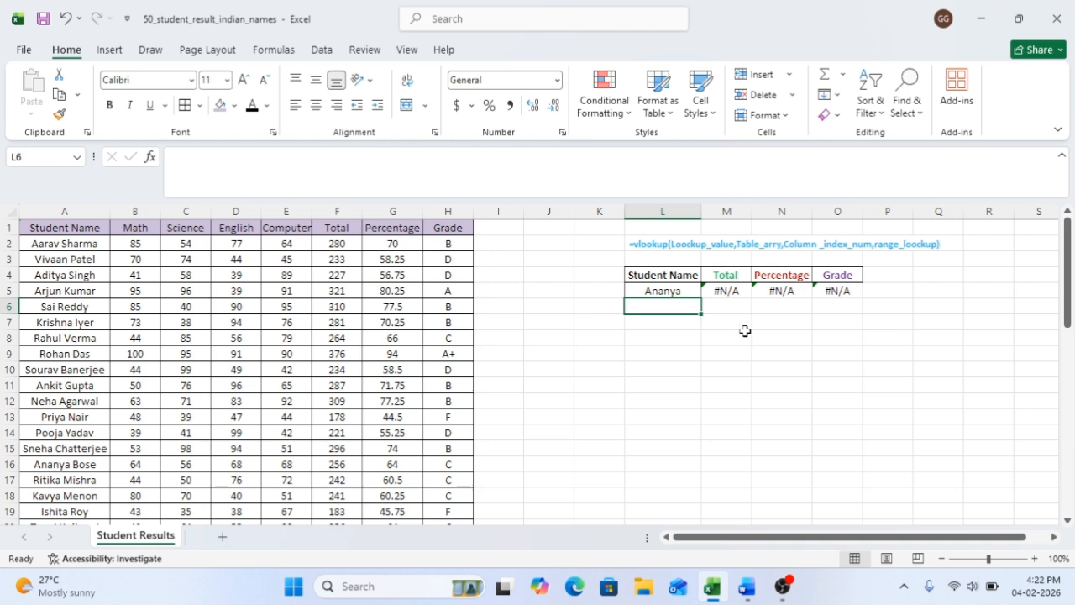
Restore the full student name in L5 by copying it from A16
click(671, 291)
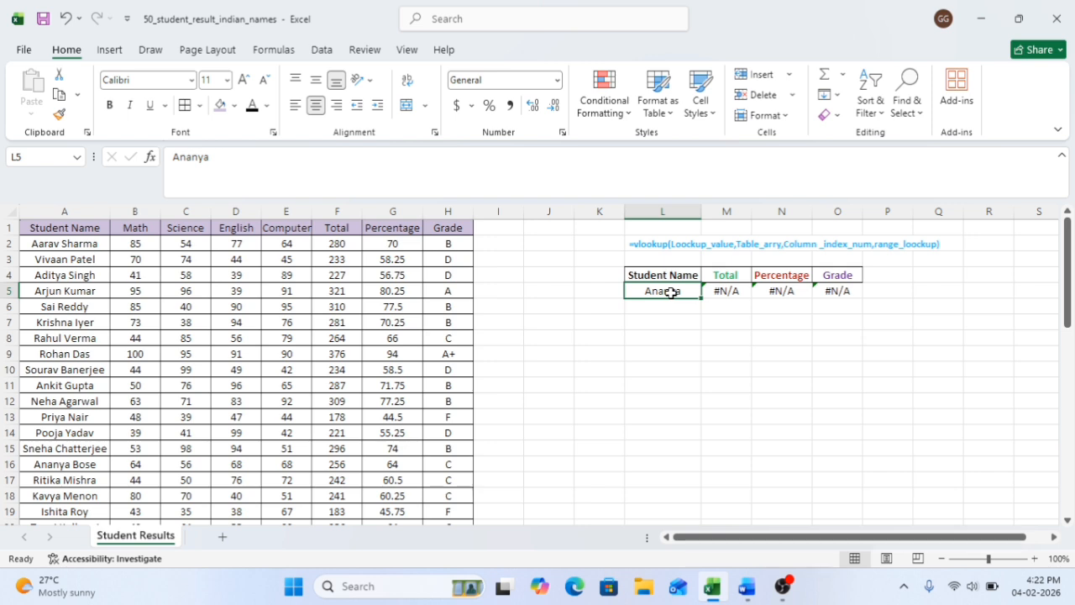
click(86, 465)
key(ctrl+c)
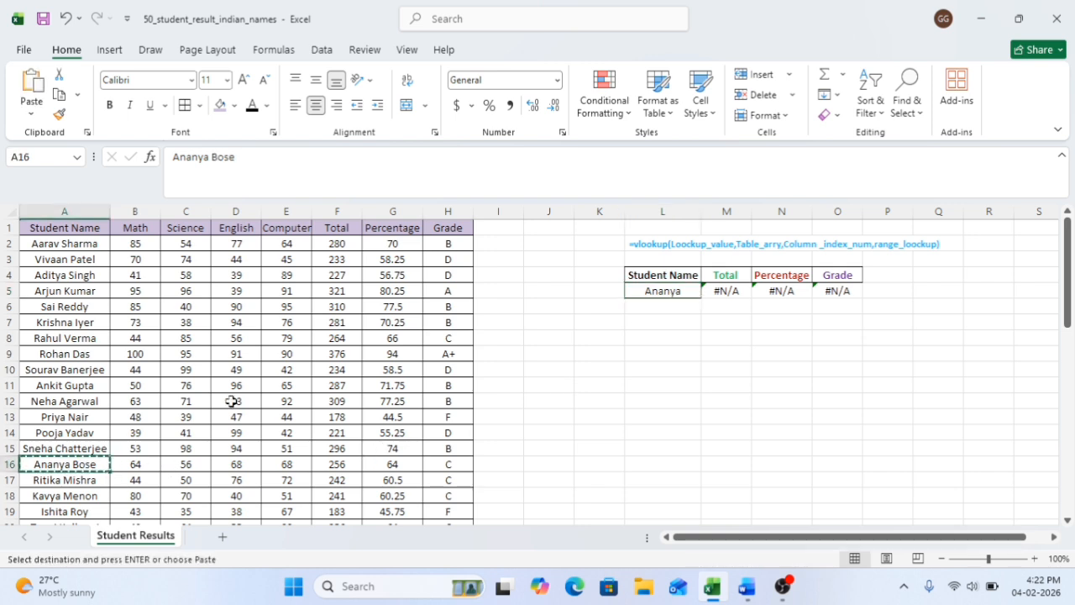
click(679, 292)
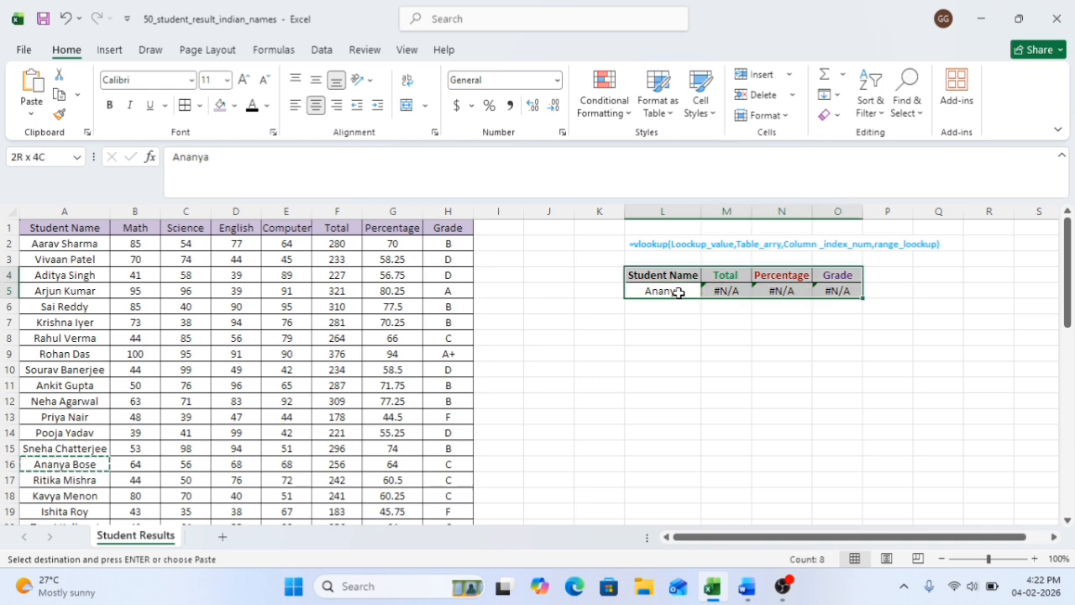
key(ctrl+v)
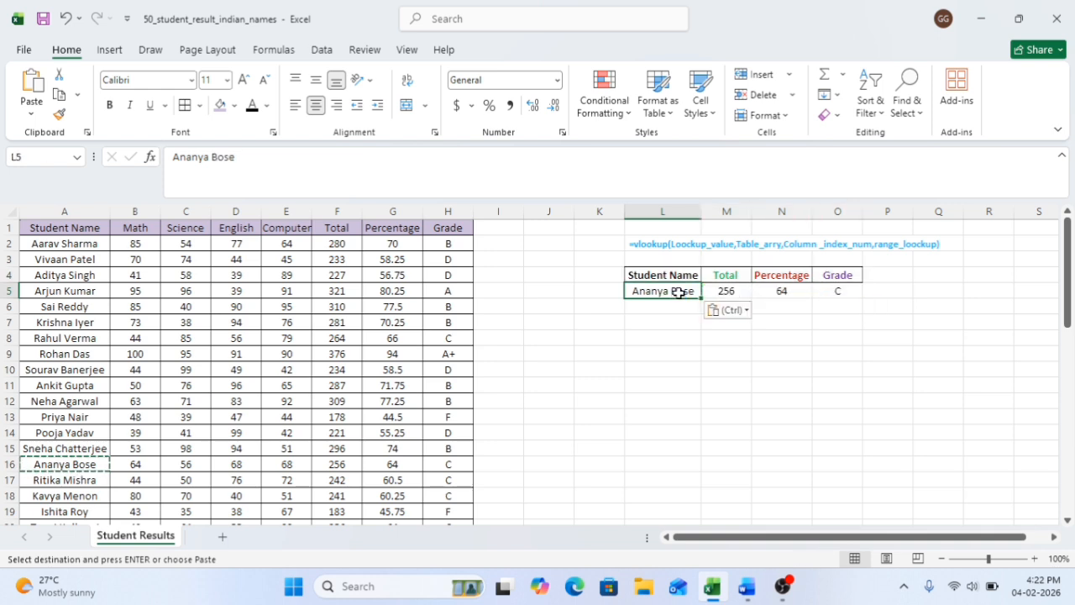
click(783, 342)
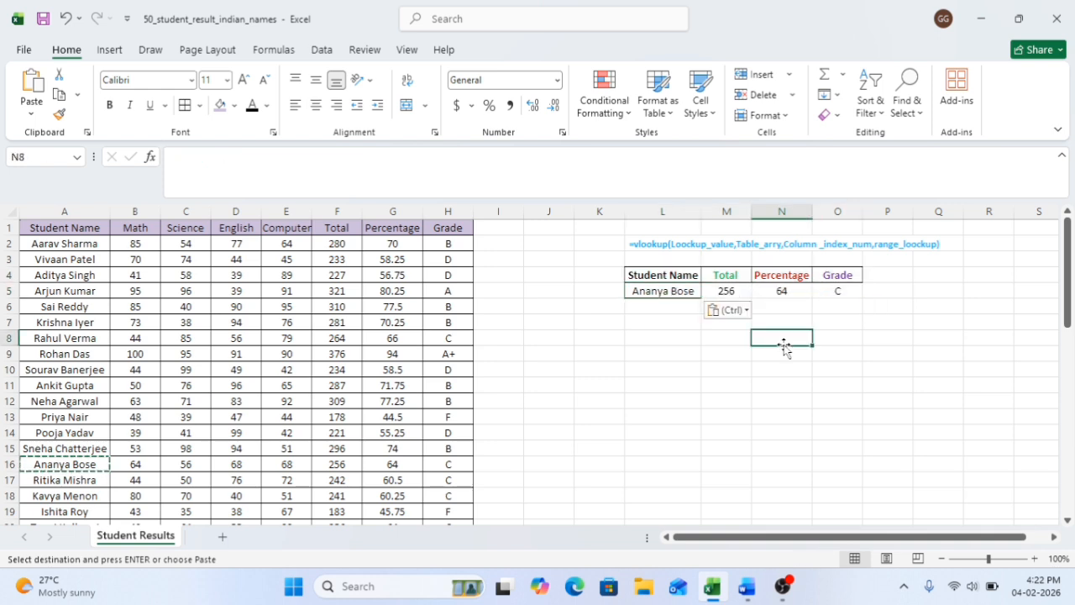